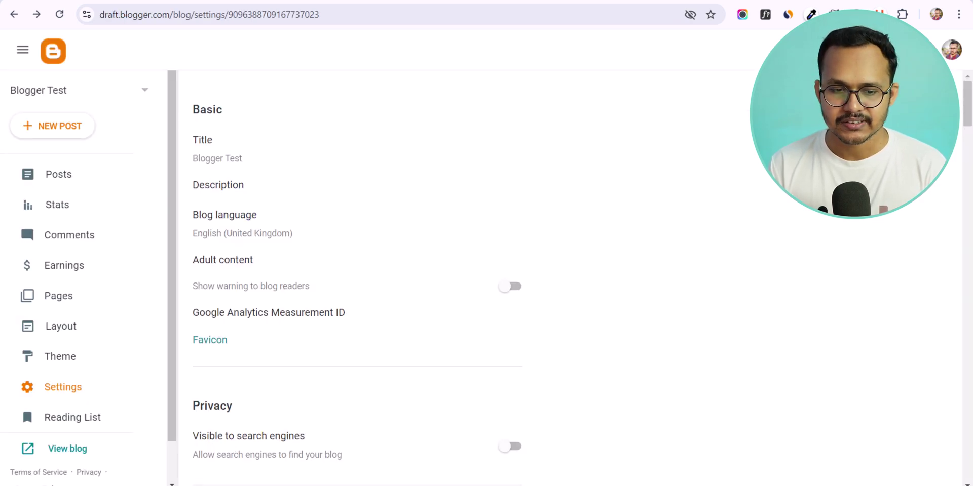
- Start creating a new blog from the list of existing blogs
{"action": "left_click", "coordinate": [61, 91]}
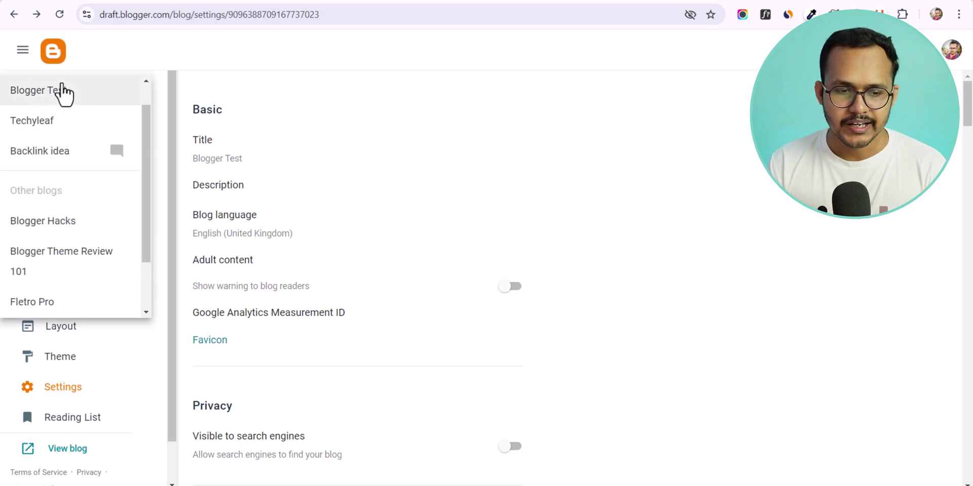
{"action": "scroll", "coordinate": [43, 299], "scroll_direction": "down", "scroll_amount": 2}
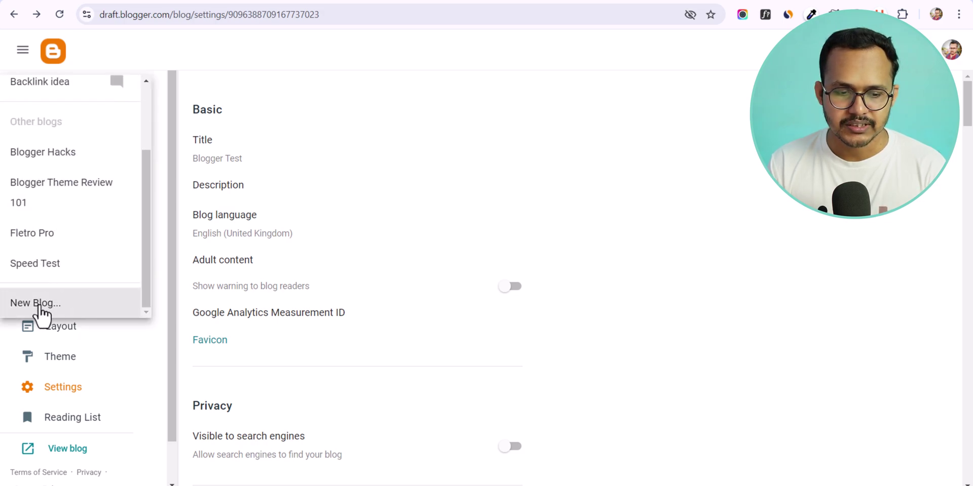
{"action": "left_click", "coordinate": [39, 315]}
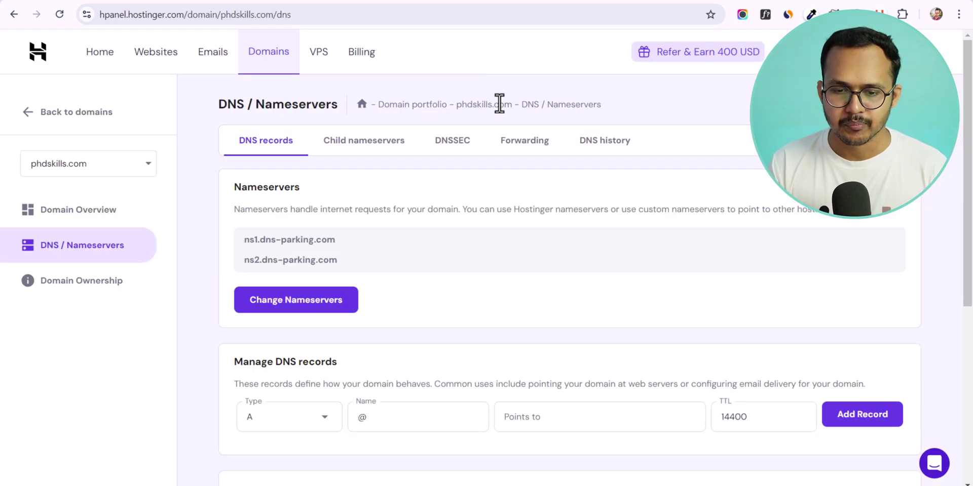
- Copy the domain phdskills.com from Hostinger and use it without the extension as the new blog's title, phdskills
{"action": "left_click_drag", "start_coordinate": [456, 104], "coordinate": [508, 104]}
{"action": "key", "text": "ctrl+c"}
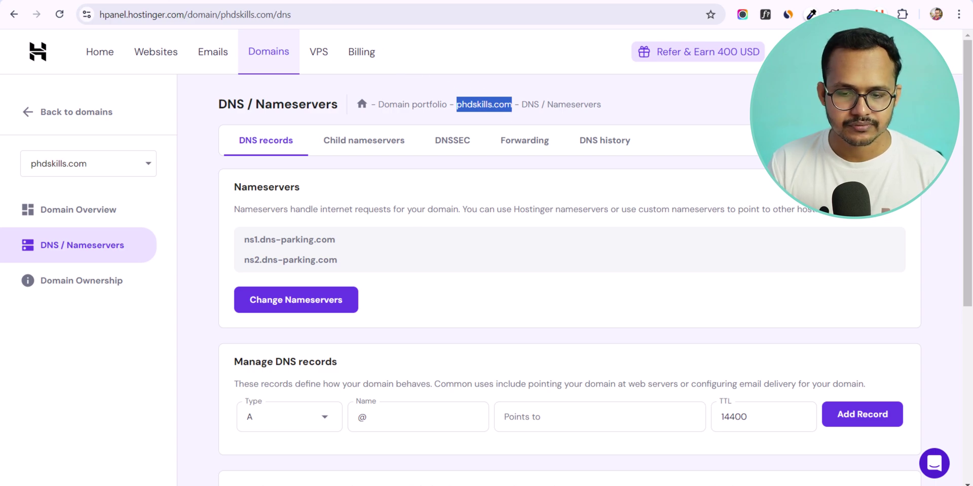
{"action": "key", "text": "alt+Tab"}
{"action": "key", "text": "ctrl+v"}
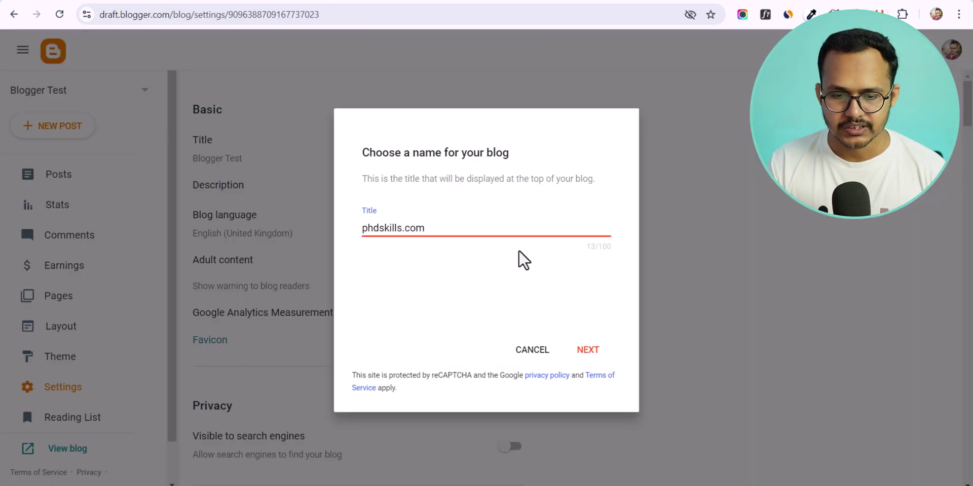
{"action": "key", "text": "BackSpace"}
{"action": "key", "text": "BackSpace"}
{"action": "key", "text": "BackSpace"}
{"action": "key", "text": "BackSpace"}
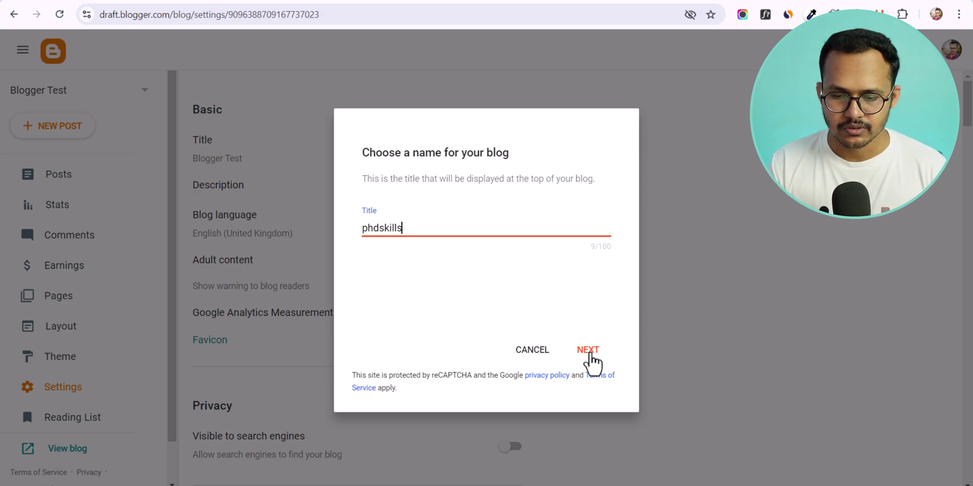
{"action": "left_click", "coordinate": [587, 350]}
- Set the new blog's address to phdskills121.blogspot.com and save the blog
{"action": "left_click", "coordinate": [391, 228]}
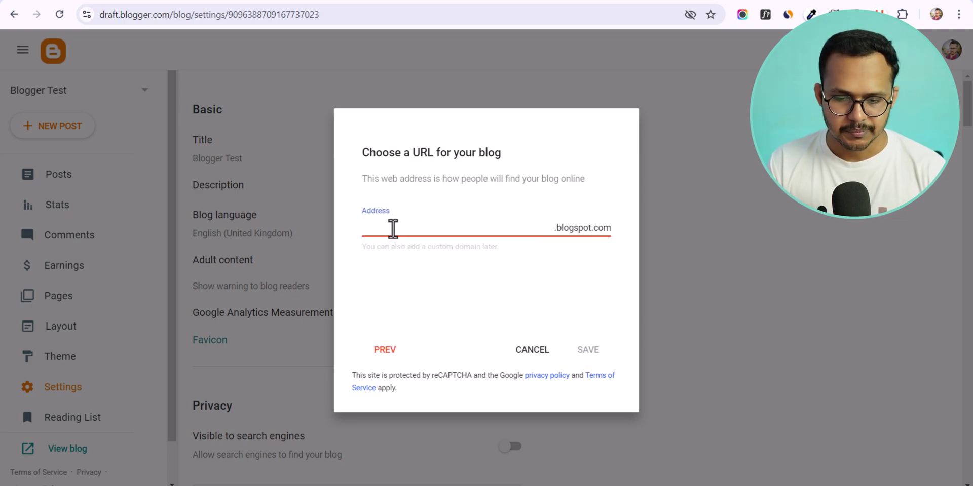
{"action": "key", "text": "ctrl+v"}
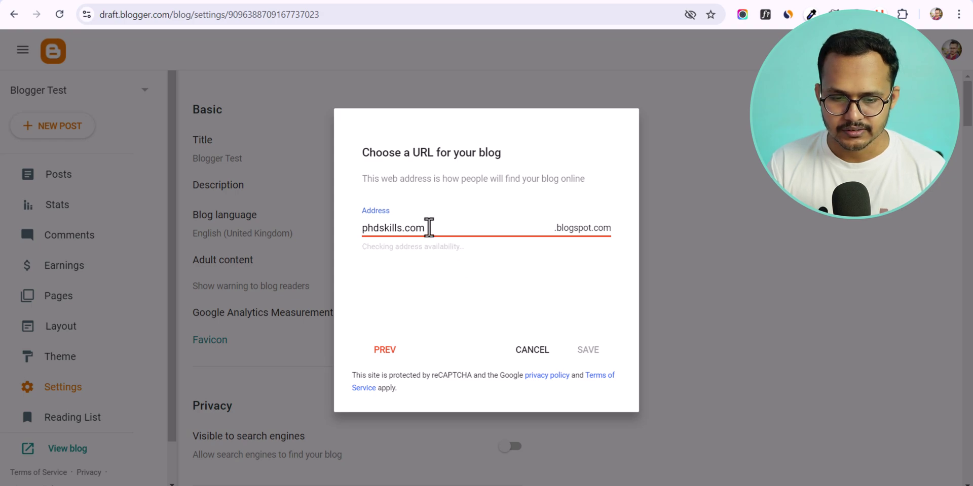
{"action": "left_click_drag", "start_coordinate": [401, 229], "coordinate": [454, 228]}
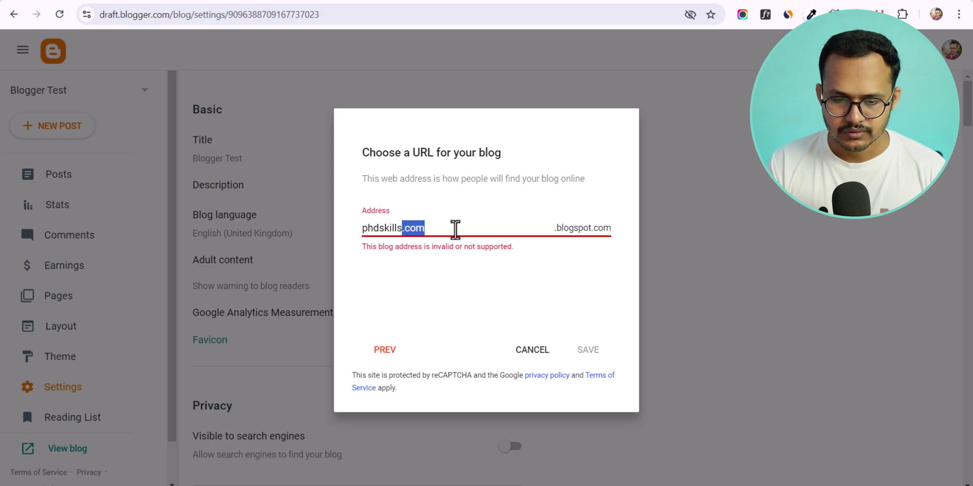
{"action": "key", "text": "BackSpace"}
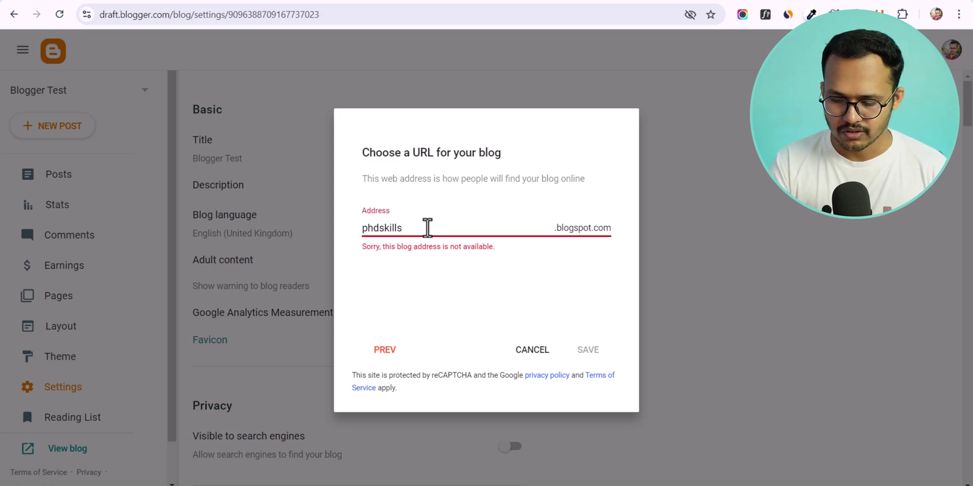
{"action": "type", "text": "121"}
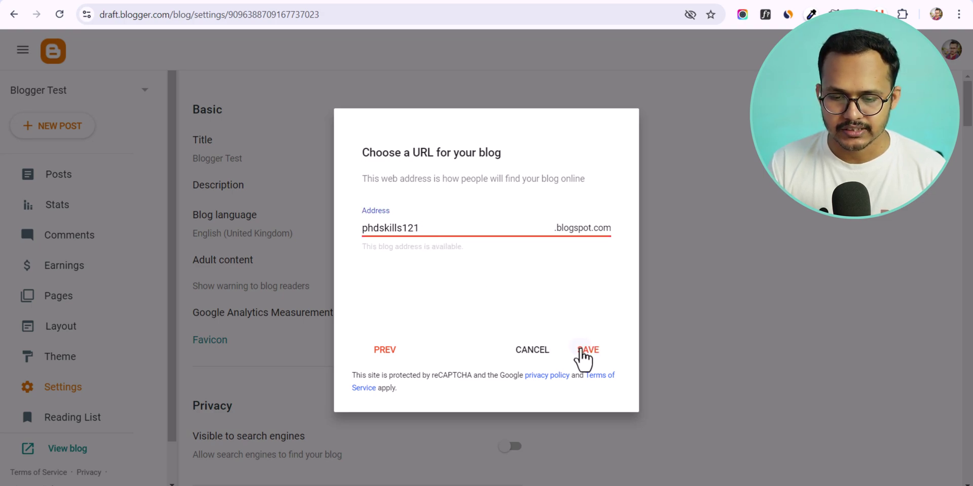
{"action": "left_click", "coordinate": [587, 353]}
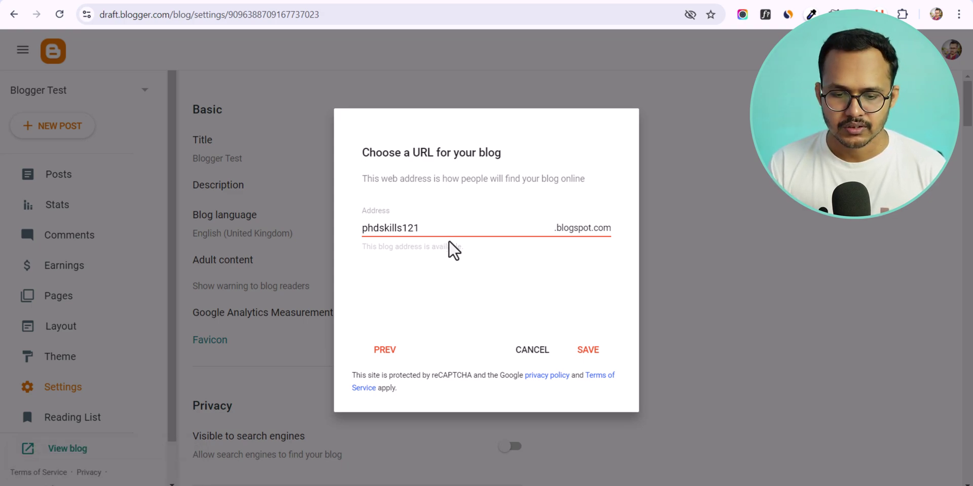
{"action": "left_click", "coordinate": [584, 355]}
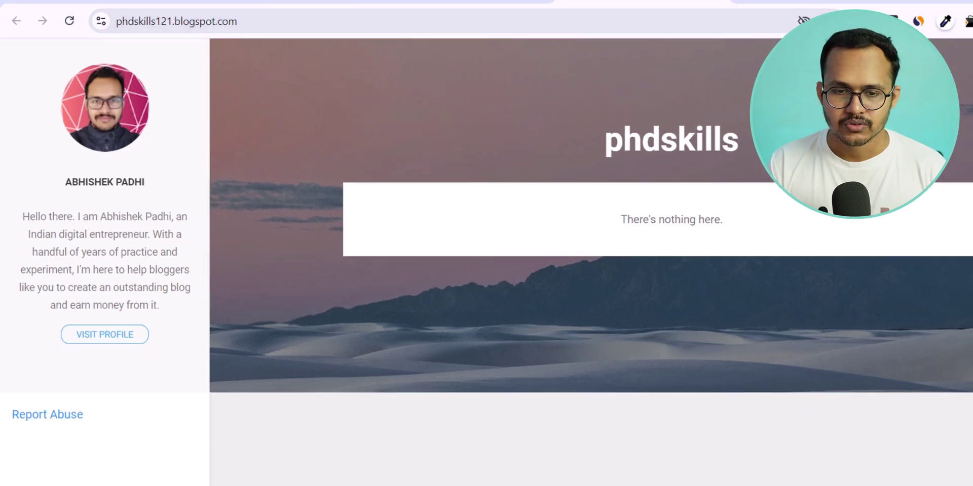
- Close the blog preview, open the phdskills blog settings and try to save phdskills.com as the custom domain
{"action": "key", "text": "ctrl+w"}
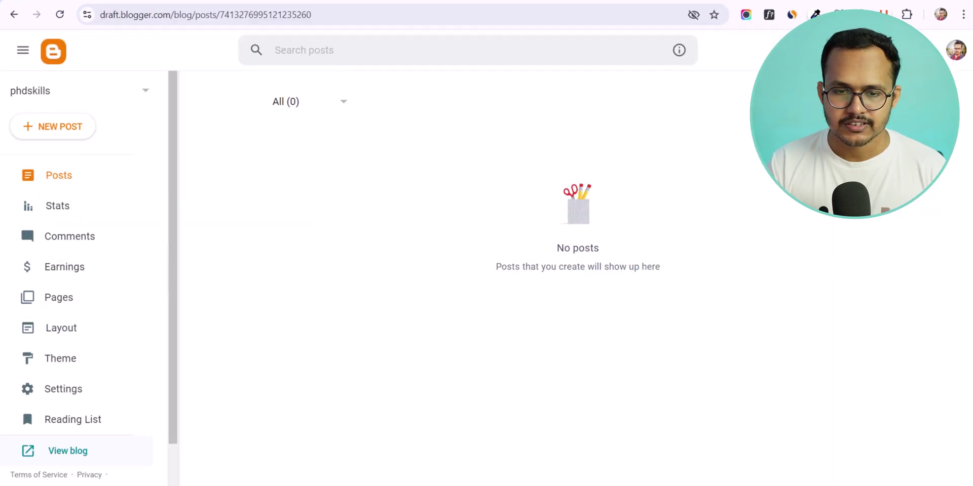
{"action": "left_click", "coordinate": [71, 388]}
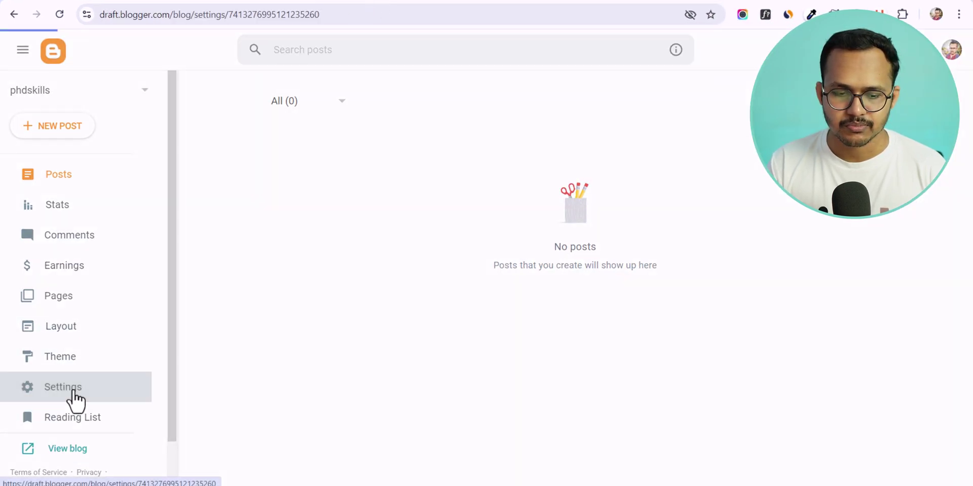
{"action": "scroll", "coordinate": [370, 261], "scroll_direction": "down", "scroll_amount": 7}
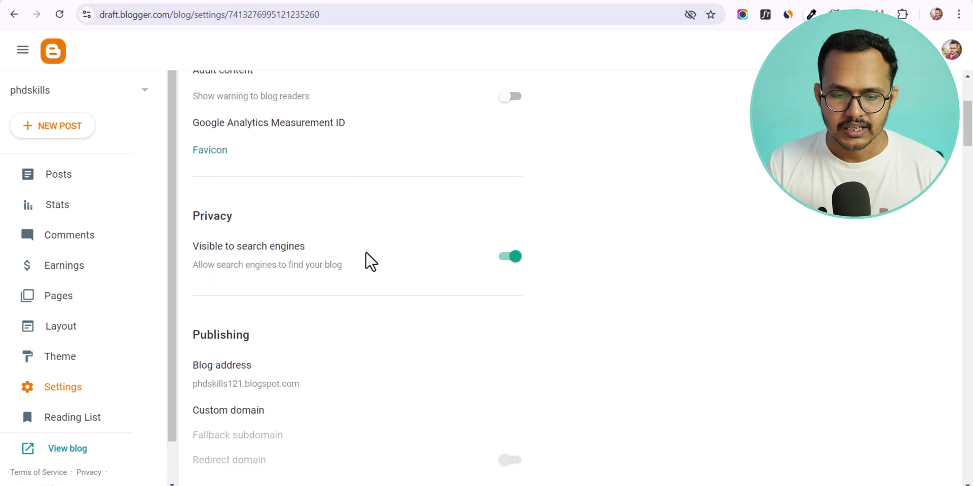
{"action": "scroll", "coordinate": [267, 312], "scroll_direction": "down", "scroll_amount": 5}
{"action": "scroll", "coordinate": [283, 308], "scroll_direction": "up", "scroll_amount": 5}
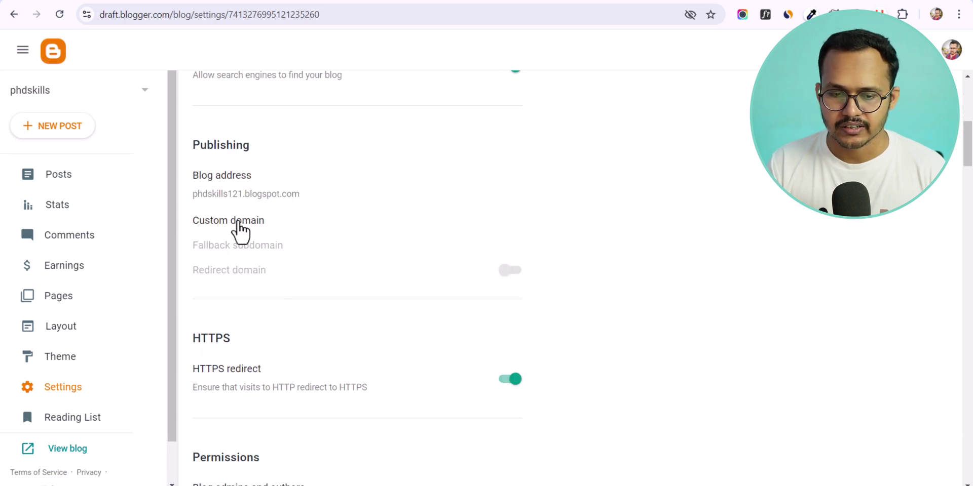
{"action": "left_click", "coordinate": [239, 221]}
{"action": "left_click", "coordinate": [446, 227]}
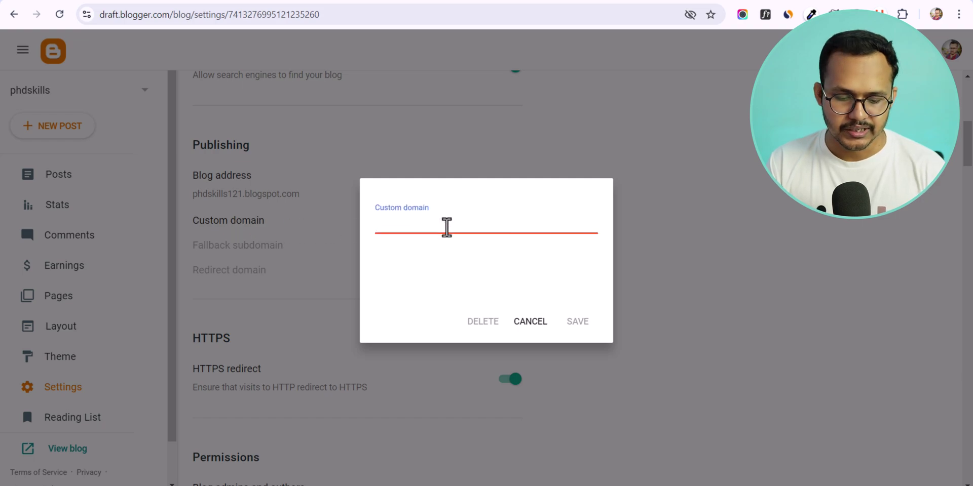
{"action": "key", "text": "ctrl+v"}
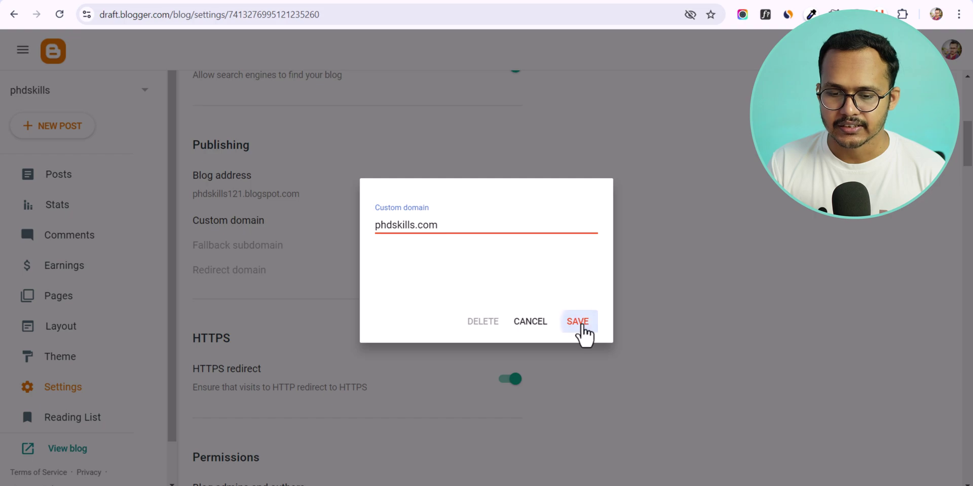
{"action": "left_click", "coordinate": [581, 327]}
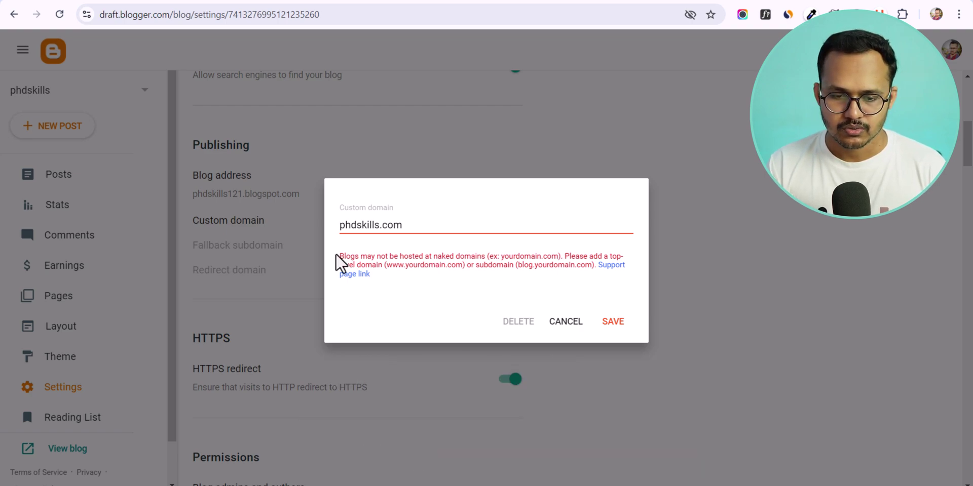
{"action": "left_click", "coordinate": [339, 225]}
{"action": "type", "text": "www."}
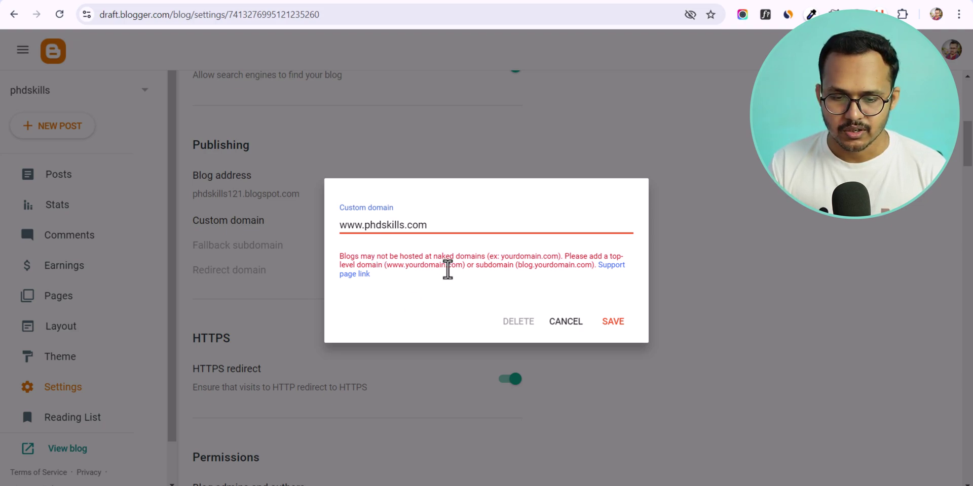
{"action": "left_click", "coordinate": [612, 322]}
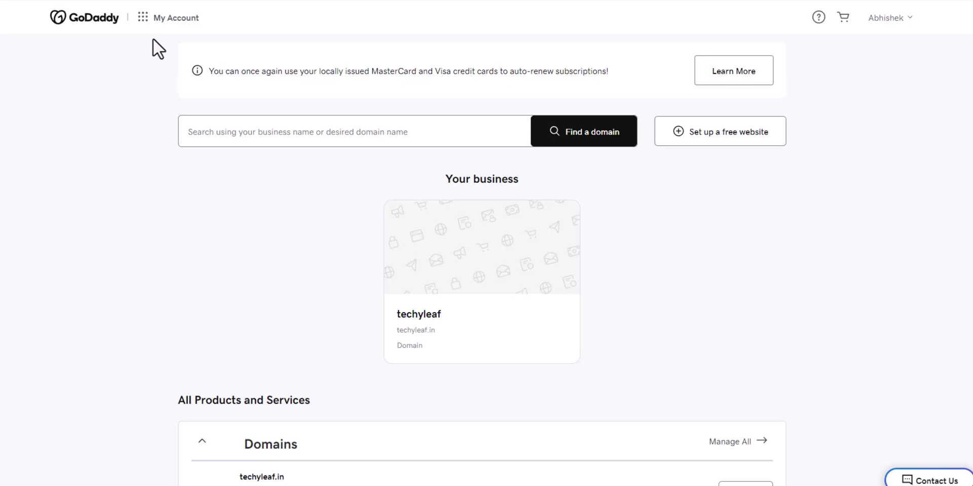
- Look through the GoDaddy account's quick links for the Domains section
{"action": "left_click", "coordinate": [145, 20]}
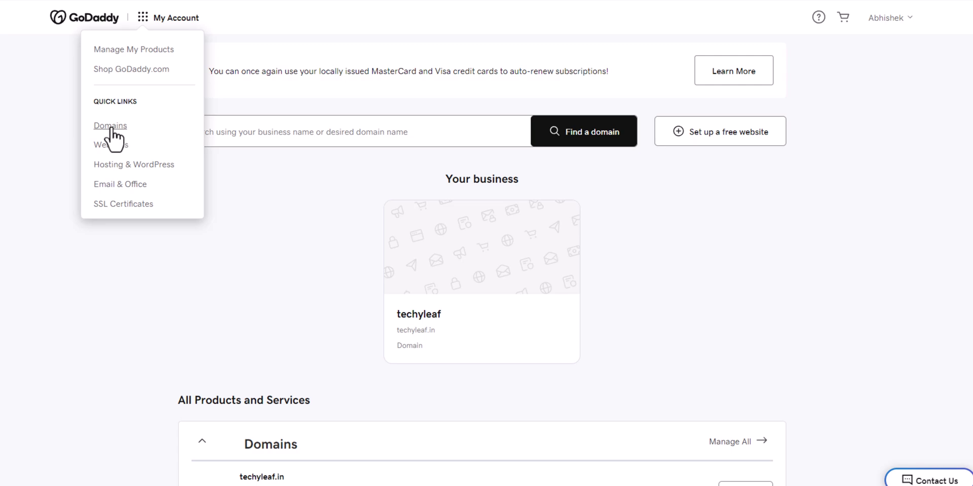
{"action": "scroll", "coordinate": [424, 314], "scroll_direction": "down", "scroll_amount": 2}
{"action": "scroll", "coordinate": [424, 314], "scroll_direction": "down", "scroll_amount": 1}
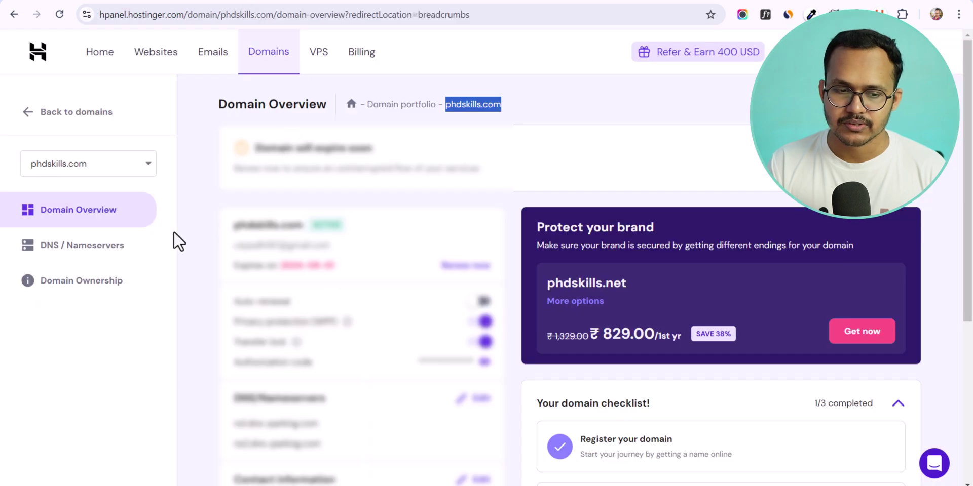
{"action": "left_click", "coordinate": [87, 248]}
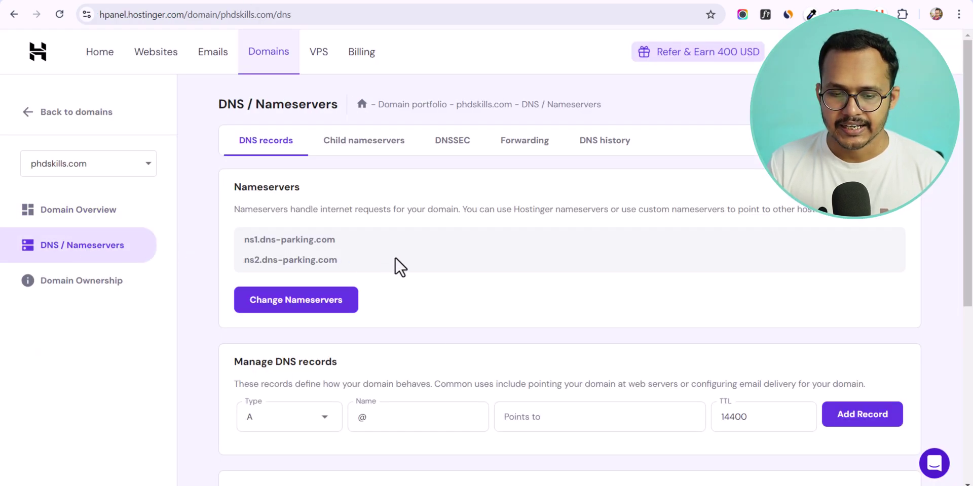
{"action": "scroll", "coordinate": [456, 340], "scroll_direction": "down", "scroll_amount": 3}
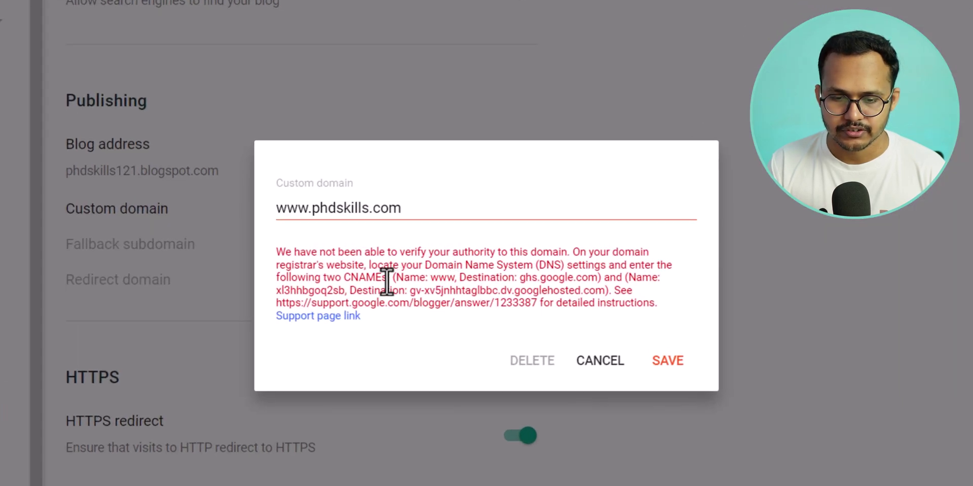
{"action": "double_click", "coordinate": [431, 279]}
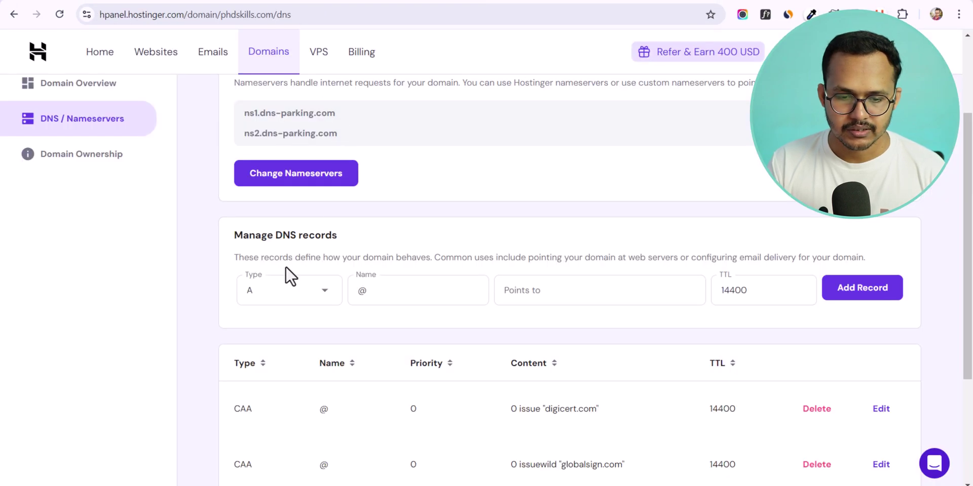
{"action": "left_click", "coordinate": [287, 293]}
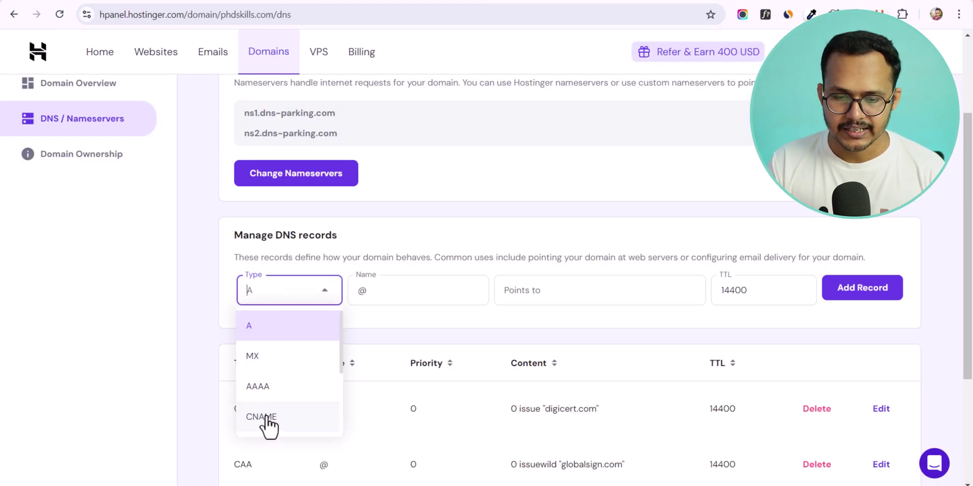
{"action": "left_click", "coordinate": [265, 419]}
{"action": "left_click", "coordinate": [405, 293]}
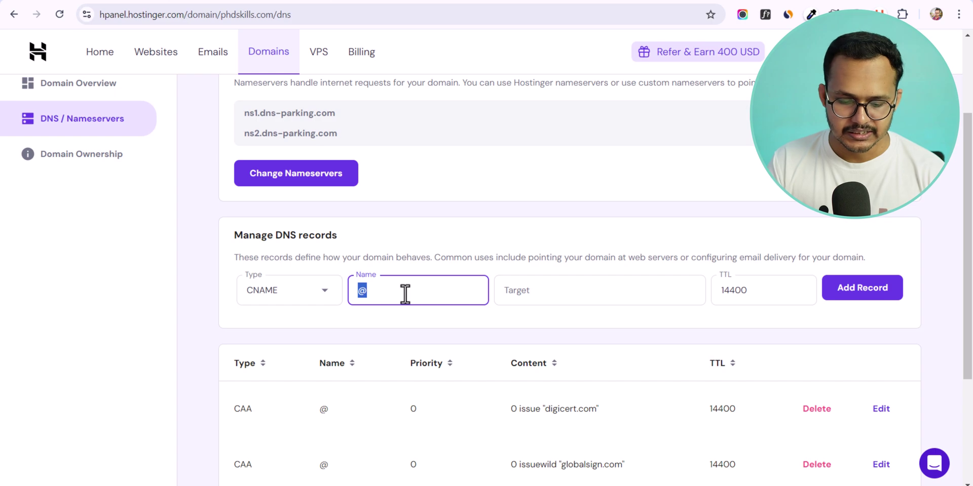
{"action": "type", "text": "www"}
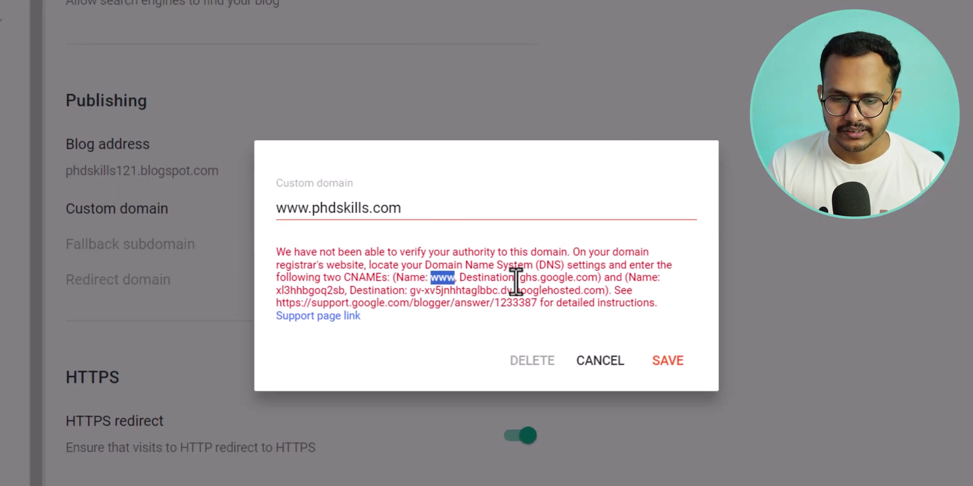
- Copy the destination ghs.google.com from Blogger's custom domain message, use it as the CNAME record's target and add the record
{"action": "left_click_drag", "start_coordinate": [520, 277], "coordinate": [599, 278]}
{"action": "key", "text": "ctrl+c"}
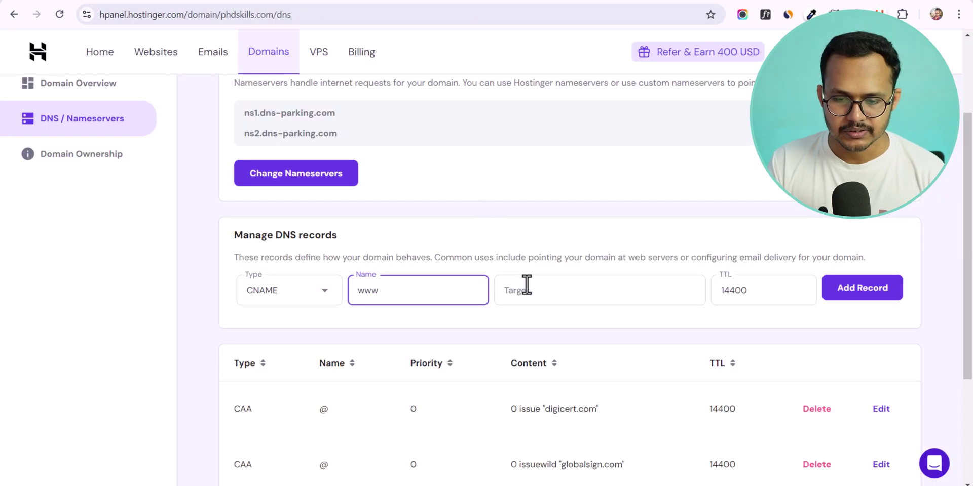
{"action": "left_click", "coordinate": [527, 285]}
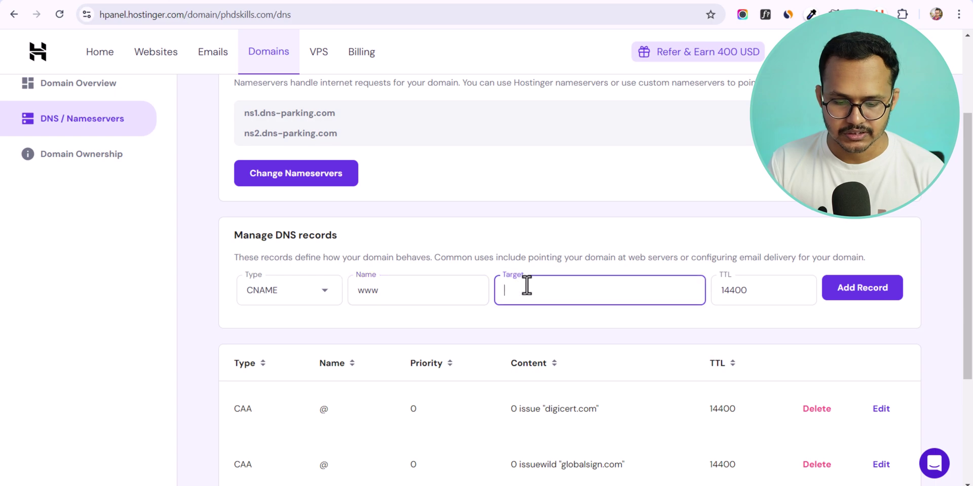
{"action": "key", "text": "ctrl+v"}
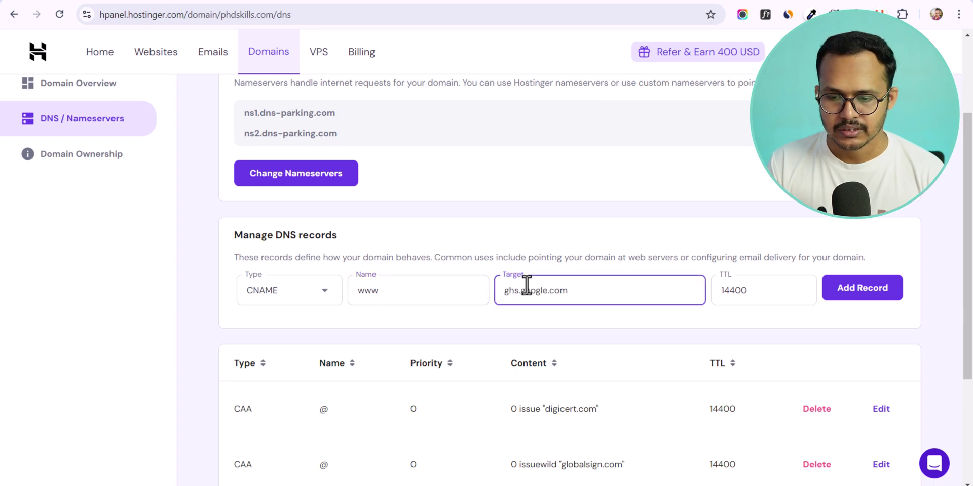
{"action": "left_click", "coordinate": [870, 300]}
- Delete the CAA record for digicert.com from the domain's DNS records
{"action": "scroll", "coordinate": [628, 318], "scroll_direction": "down", "scroll_amount": 3}
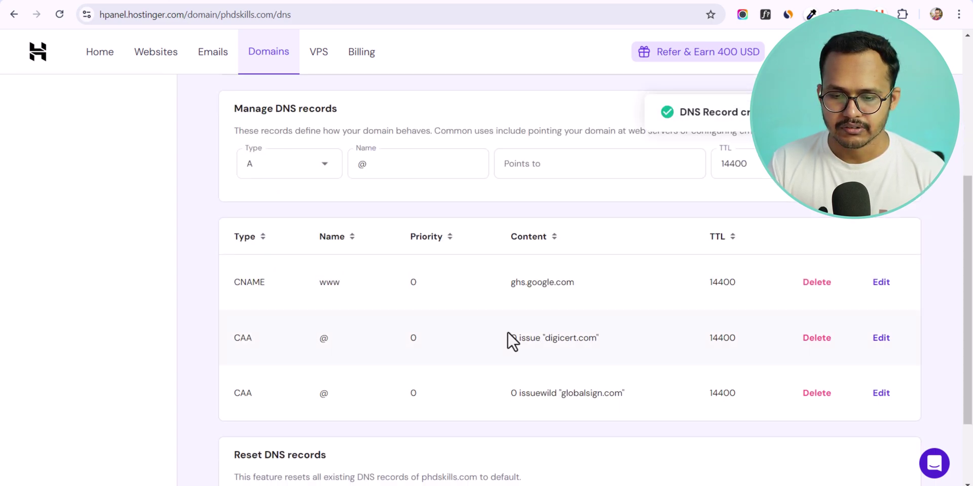
{"action": "left_click", "coordinate": [816, 339]}
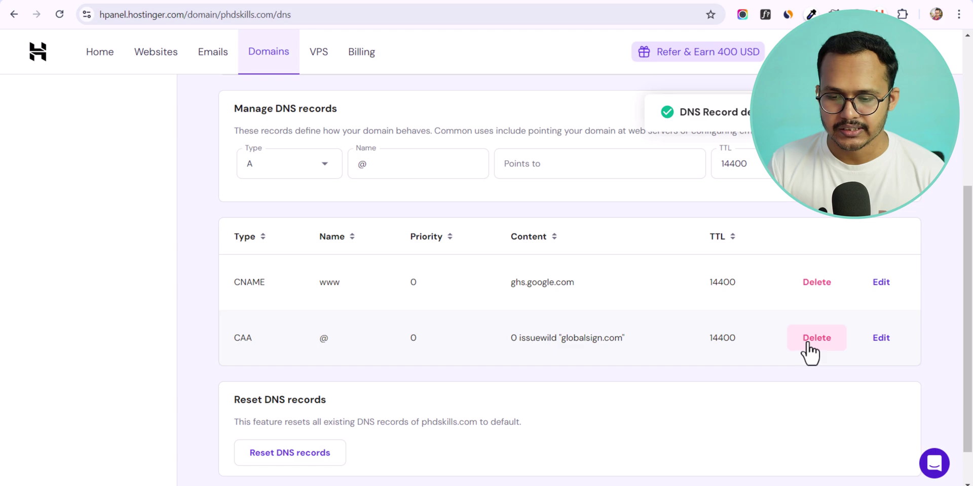
- Delete the CAA record for globalsign.com from the domain's DNS records
{"action": "left_click", "coordinate": [808, 345]}
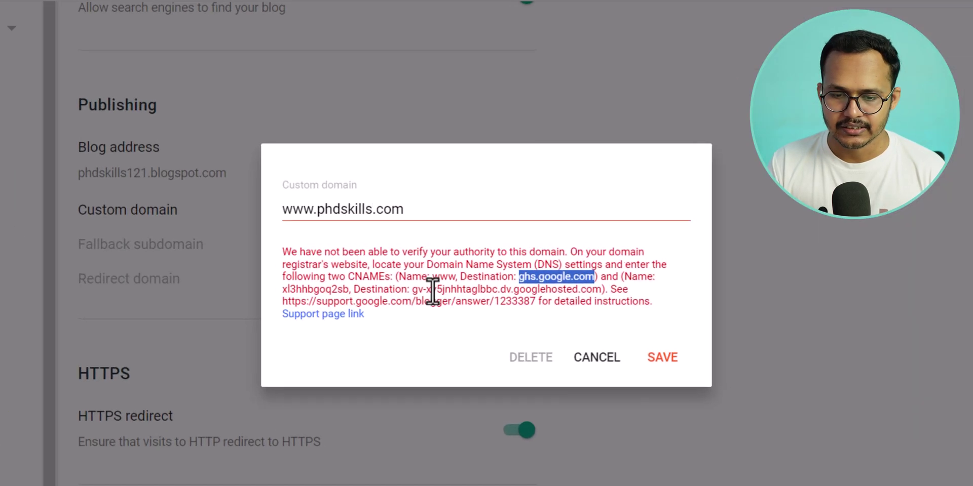
- Copy the second CNAME's verification name from Blogger's custom domain message and use it as the name of a new CNAME record in Hostinger
{"action": "left_click", "coordinate": [432, 292]}
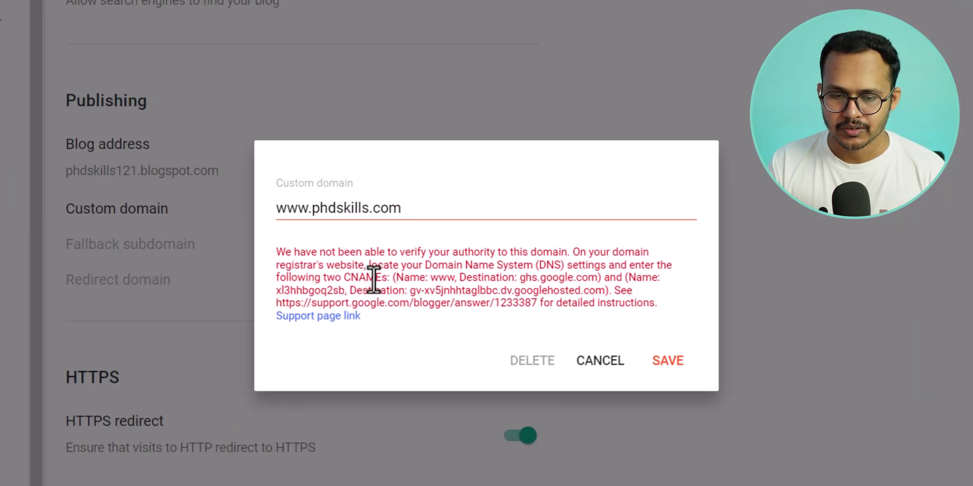
{"action": "left_click_drag", "start_coordinate": [275, 290], "coordinate": [349, 293]}
{"action": "key", "text": "ctrl+c"}
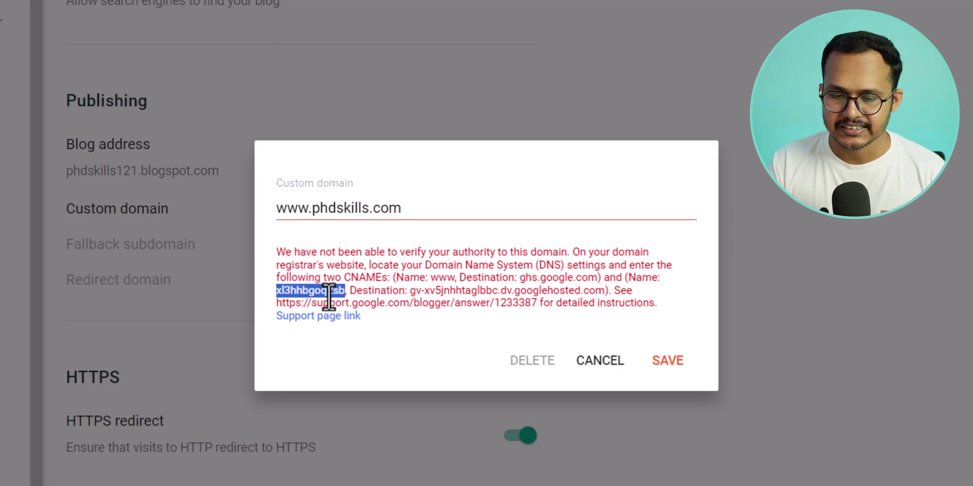
{"action": "key", "text": "ctrl+Tab"}
{"action": "left_click", "coordinate": [303, 172]}
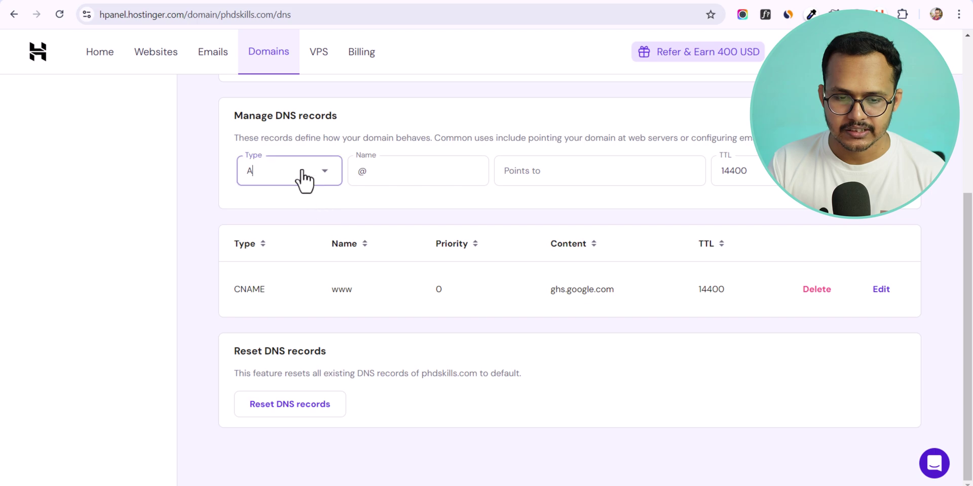
{"action": "left_click", "coordinate": [271, 297]}
{"action": "left_click", "coordinate": [410, 171]}
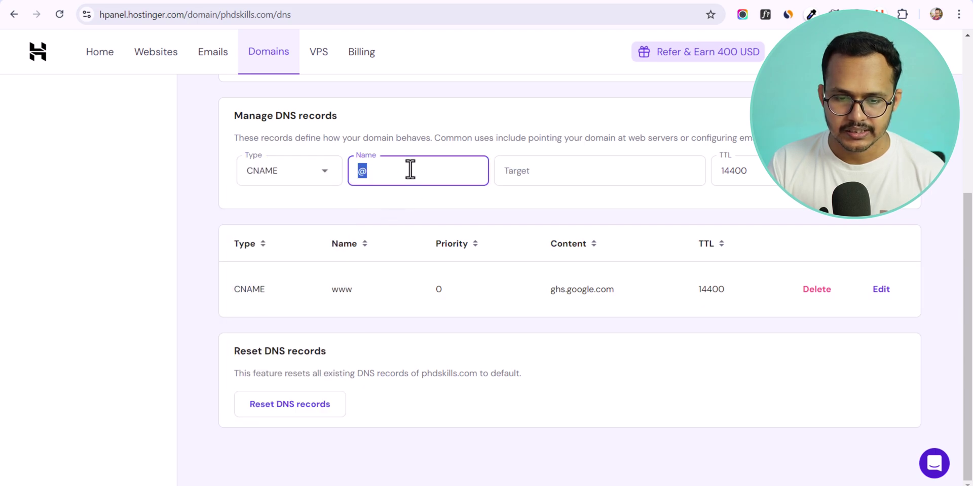
{"action": "key", "text": "ctrl+v"}
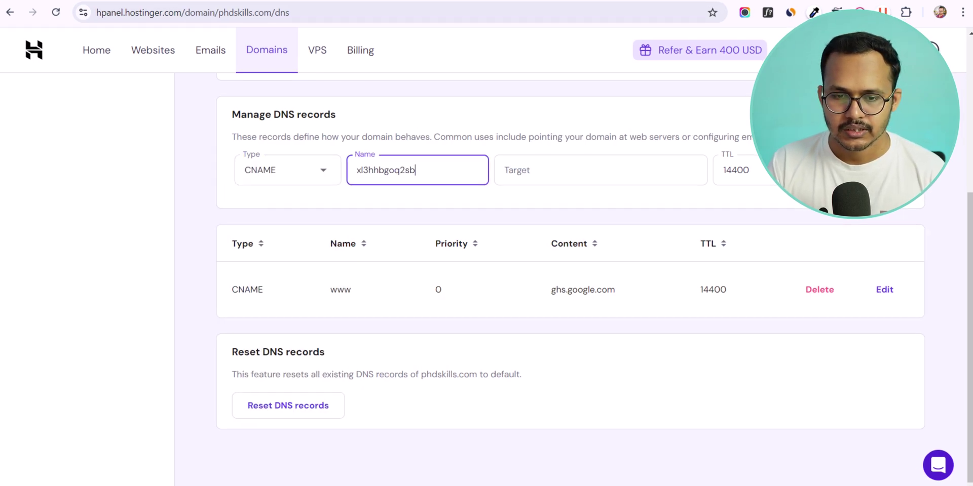
- Copy the second CNAME's verification destination from Blogger's message, use it as the record's target and add the record
{"action": "key", "text": "ctrl+Tab"}
{"action": "left_click_drag", "start_coordinate": [410, 290], "coordinate": [604, 292]}
{"action": "key", "text": "ctrl+c"}
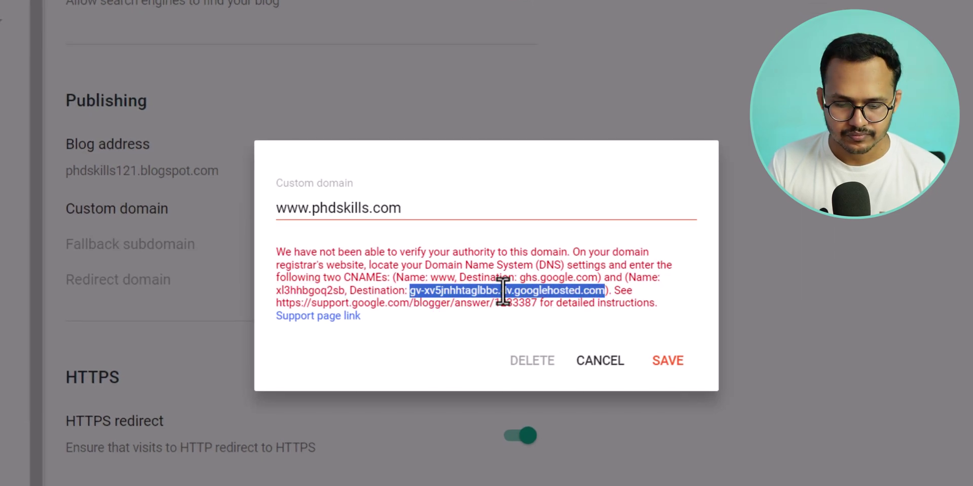
{"action": "key", "text": "ctrl+Tab"}
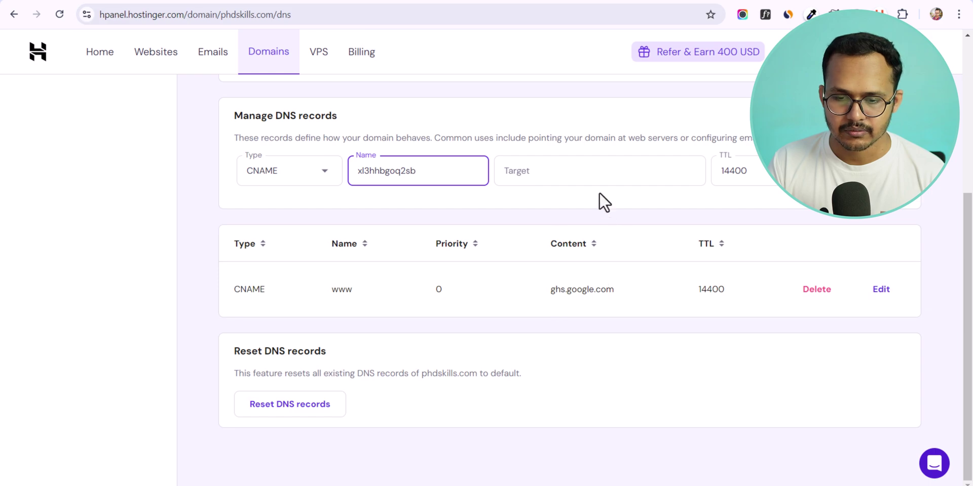
{"action": "left_click", "coordinate": [582, 170]}
{"action": "key", "text": "ctrl+v"}
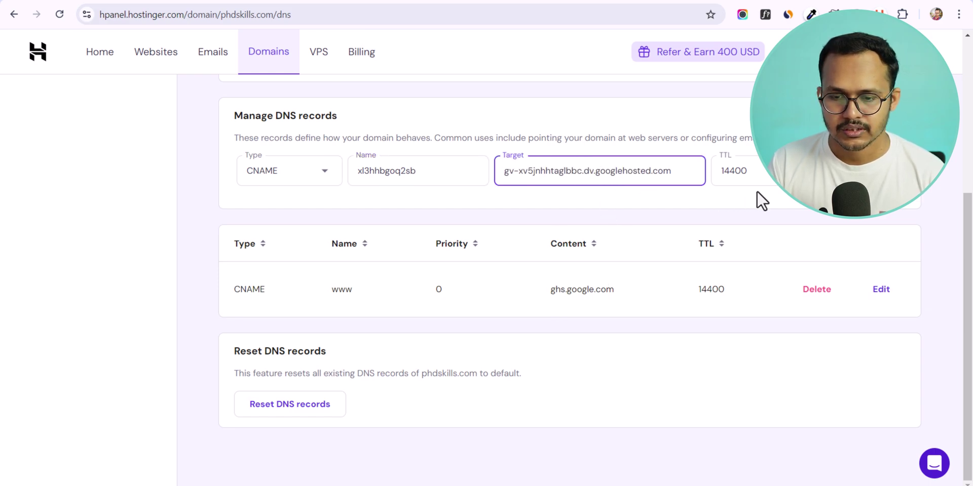
{"action": "left_click", "coordinate": [863, 171]}
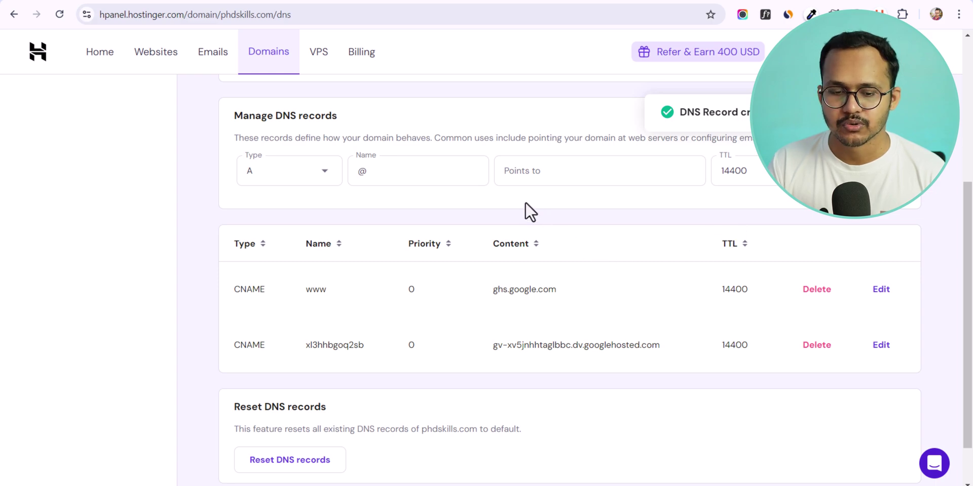
- Open the support page linked in Blogger's custom domain message and read the A-record instructions for redirecting a URL without subdomain
{"action": "left_click", "coordinate": [406, 2]}
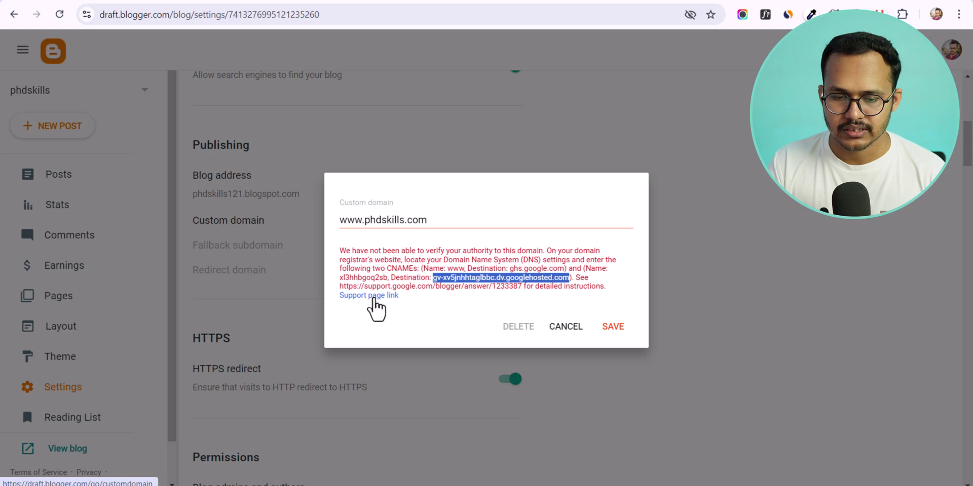
{"action": "left_click", "coordinate": [368, 295]}
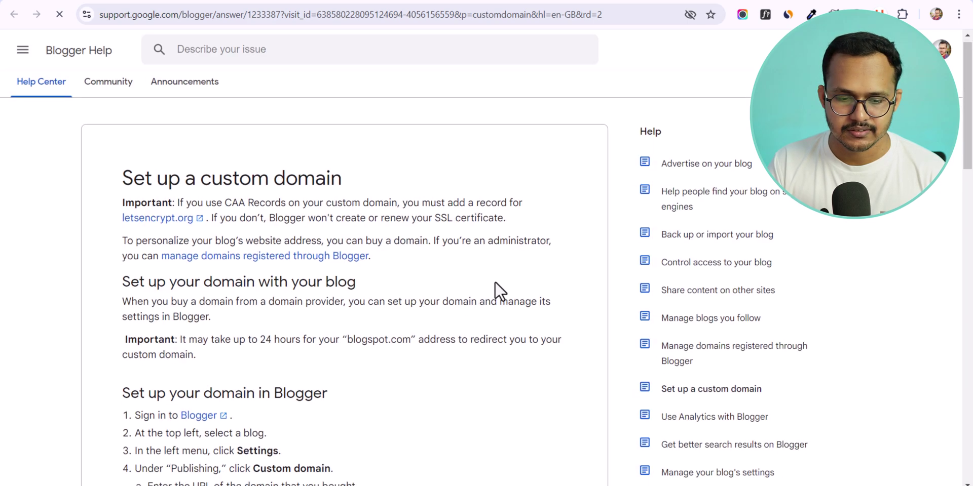
{"action": "scroll", "coordinate": [494, 281], "scroll_direction": "down", "scroll_amount": 5}
{"action": "scroll", "coordinate": [263, 279], "scroll_direction": "down", "scroll_amount": 3}
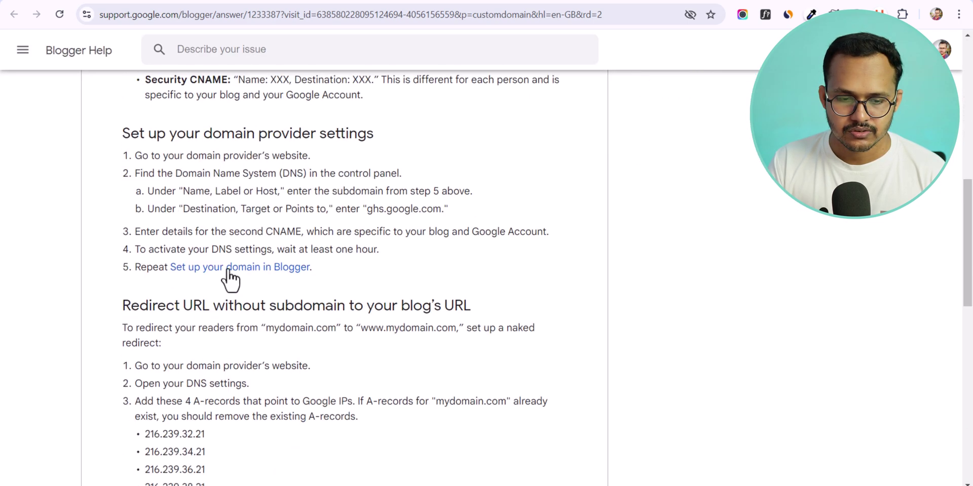
{"action": "scroll", "coordinate": [280, 367], "scroll_direction": "down", "scroll_amount": 3}
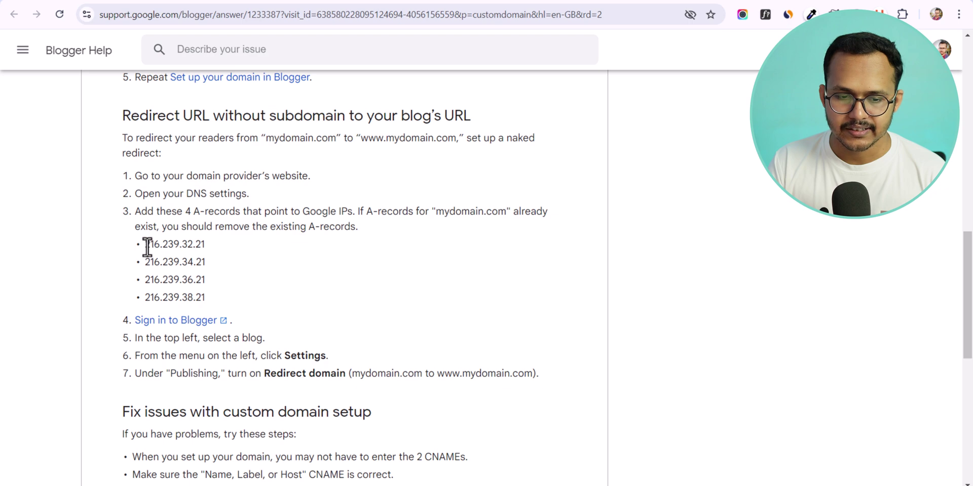
{"action": "left_click_drag", "start_coordinate": [145, 247], "coordinate": [201, 249]}
{"action": "left_click", "coordinate": [229, 248]}
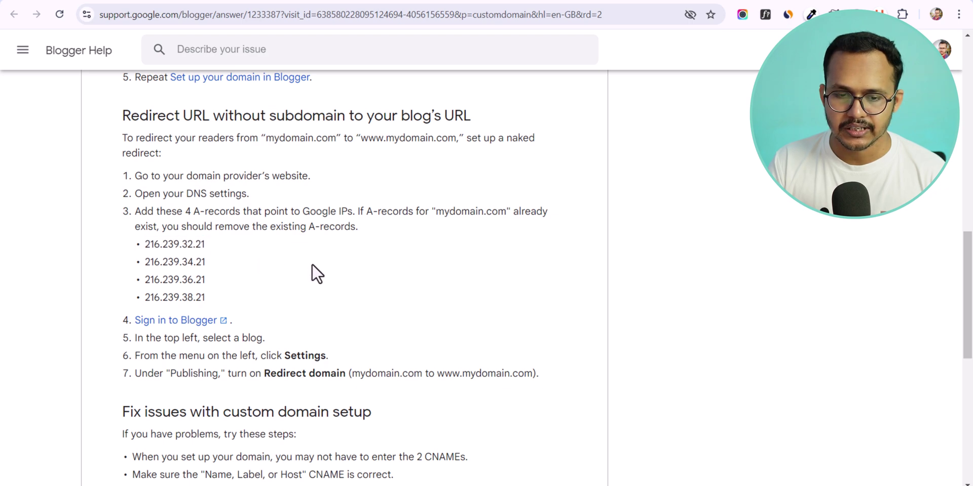
{"action": "scroll", "coordinate": [294, 243], "scroll_direction": "up", "scroll_amount": 1}
{"action": "left_click_drag", "start_coordinate": [268, 204], "coordinate": [445, 205]}
{"action": "left_click", "coordinate": [445, 206]}
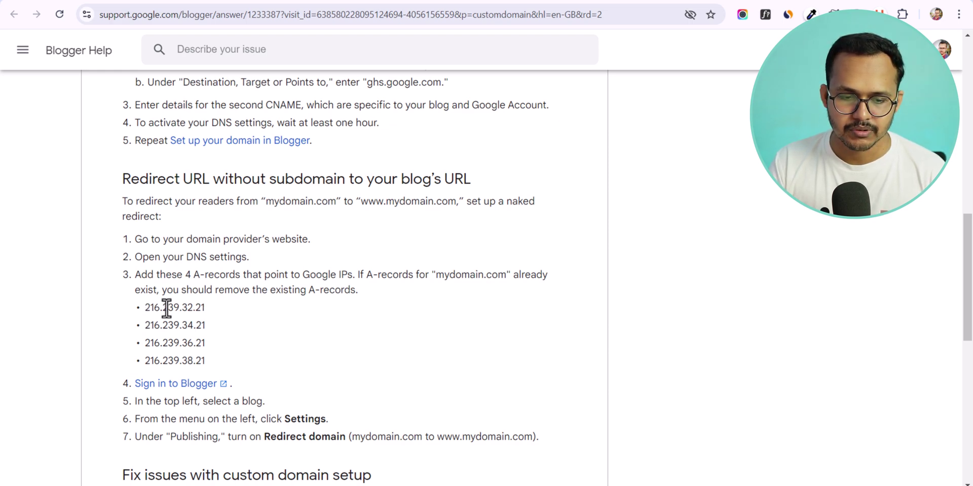
- Copy the IP 216.239.32.21 from the help page and add an A record named @ pointing to it in Hostinger
{"action": "left_click_drag", "start_coordinate": [144, 307], "coordinate": [222, 308]}
{"action": "key", "text": "ctrl+c"}
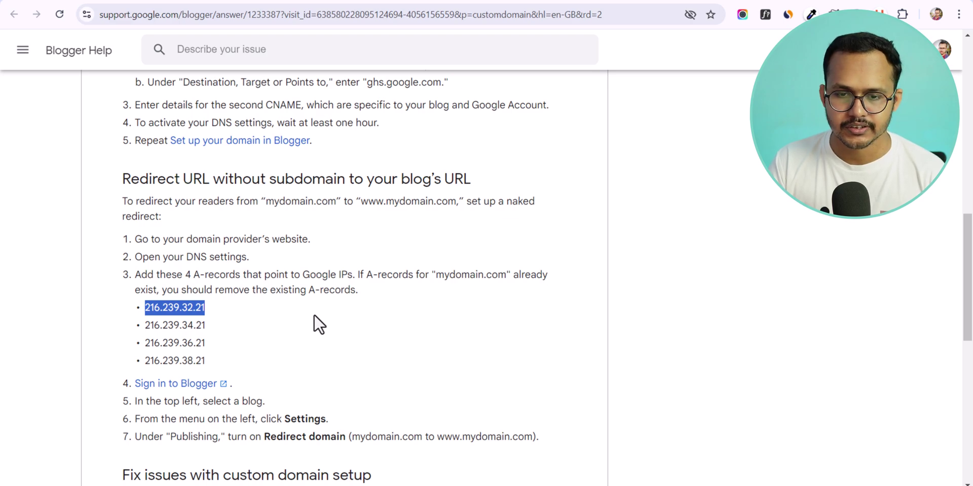
{"action": "key", "text": "ctrl+Tab"}
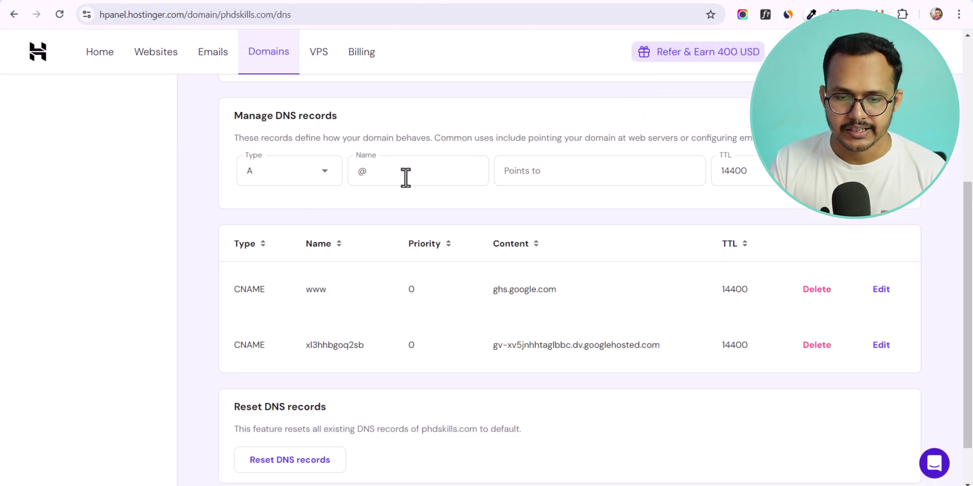
{"action": "left_click", "coordinate": [585, 176]}
{"action": "key", "text": "ctrl+v"}
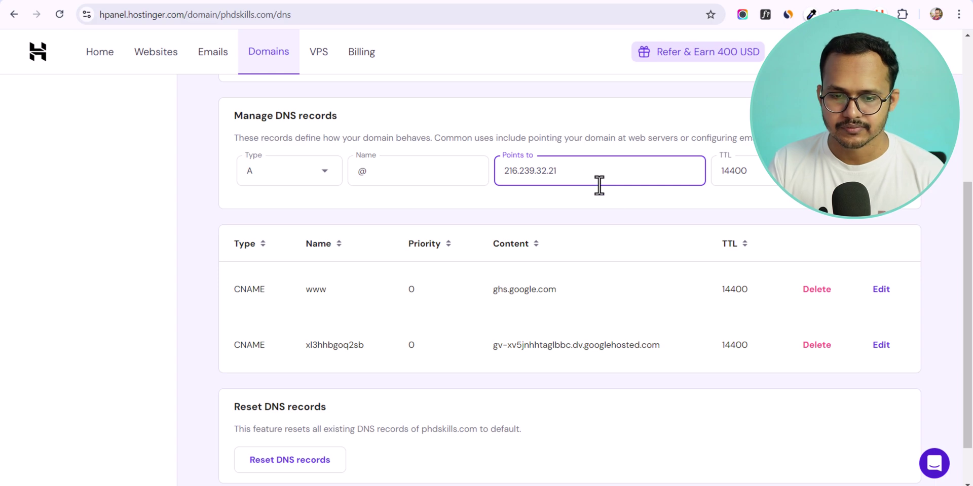
{"action": "left_click", "coordinate": [811, 171]}
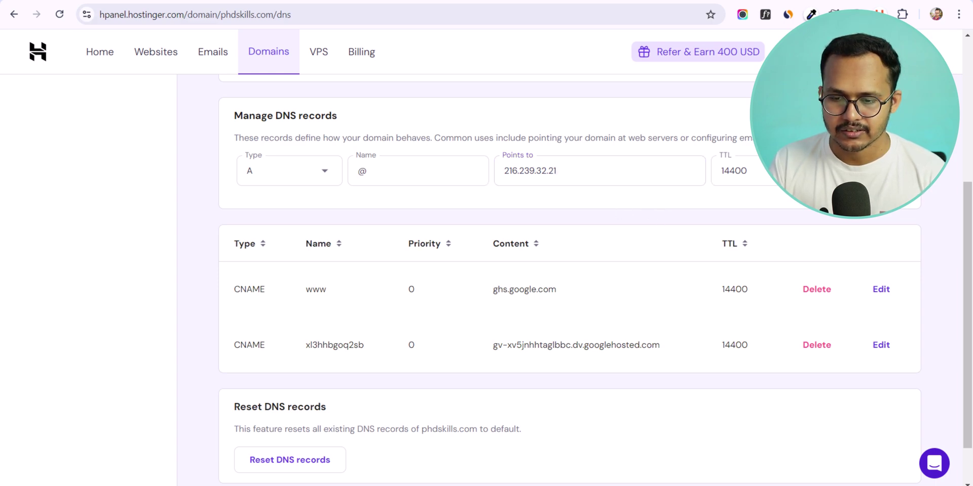
{"action": "double_click", "coordinate": [586, 173]}
{"action": "left_click", "coordinate": [586, 172]}
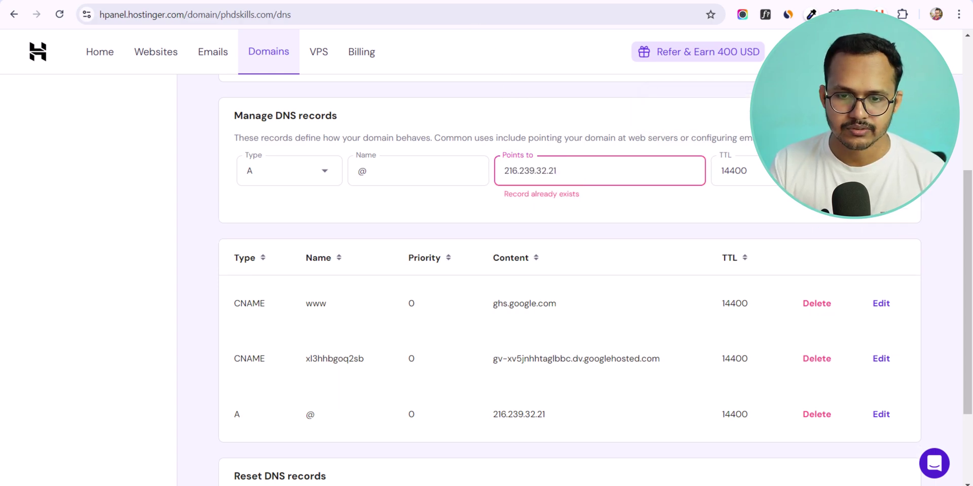
- Check the remaining Google IPs on the help page and add an additional A record named @ pointing to 216.239.34.21
{"action": "key", "text": "ctrl+Tab"}
{"action": "left_click", "coordinate": [191, 328]}
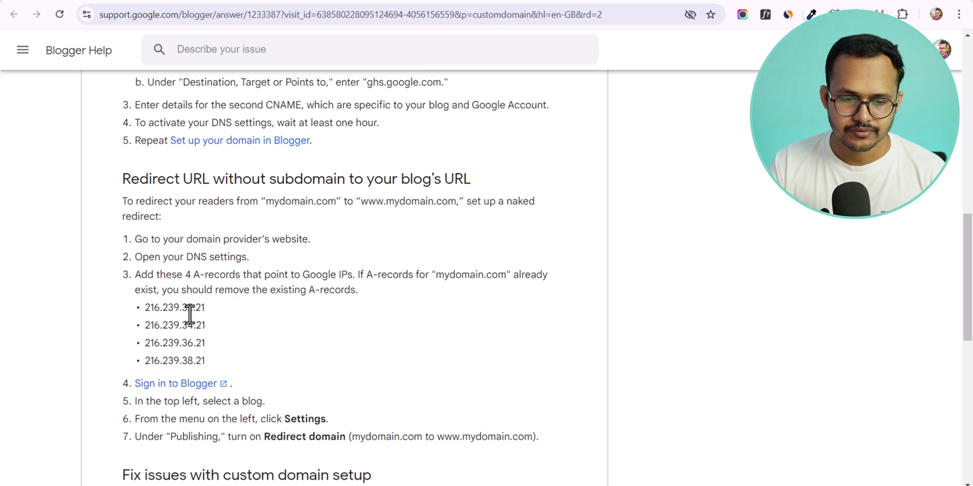
{"action": "left_click_drag", "start_coordinate": [182, 325], "coordinate": [193, 361]}
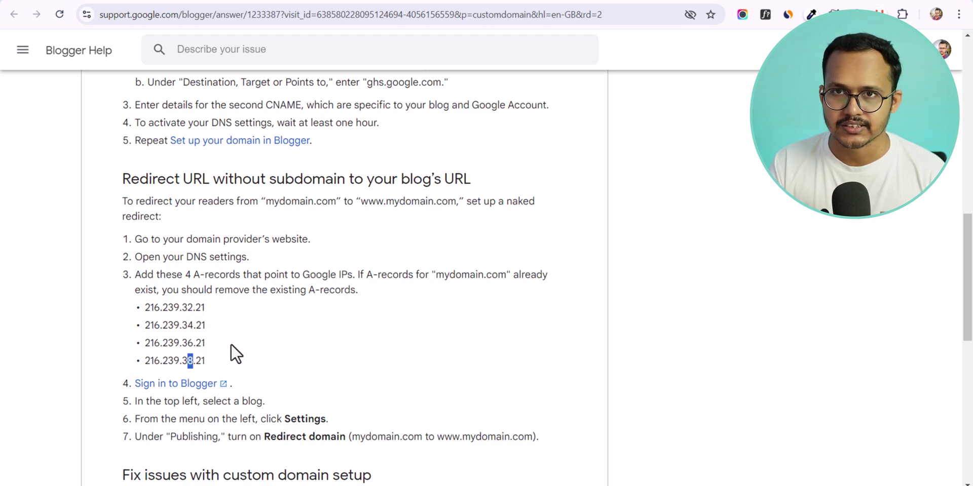
{"action": "key", "text": "ctrl+Tab"}
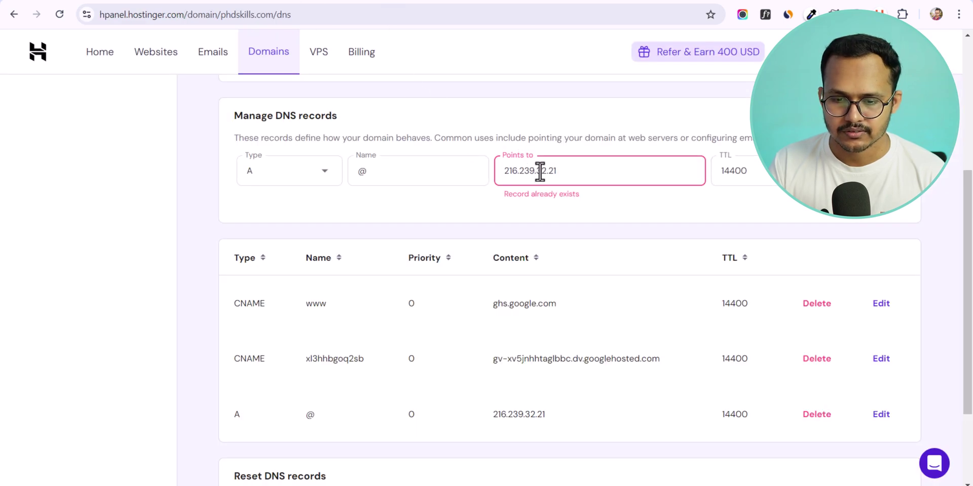
{"action": "key", "text": "Left"}
{"action": "key", "text": "Left"}
{"action": "key", "text": "Left"}
{"action": "key", "text": "BackSpace"}
{"action": "type", "text": "4"}
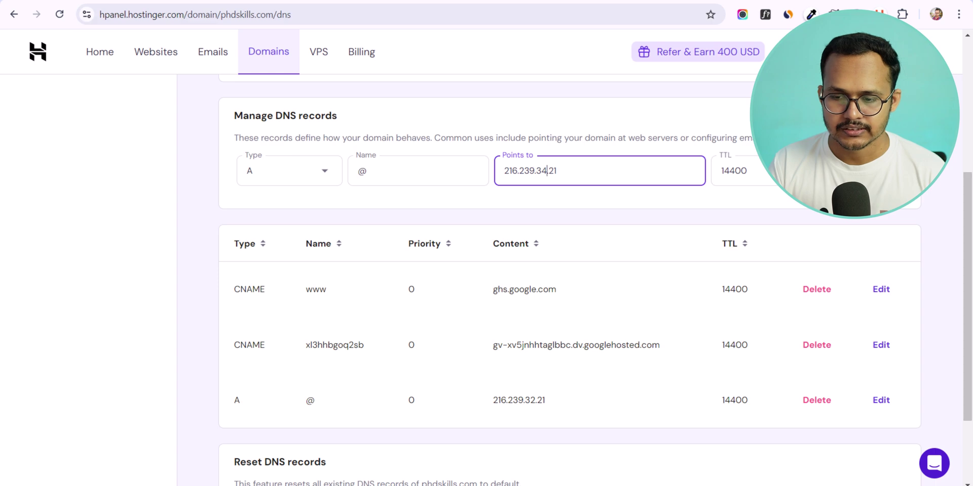
{"action": "left_click", "coordinate": [879, 171]}
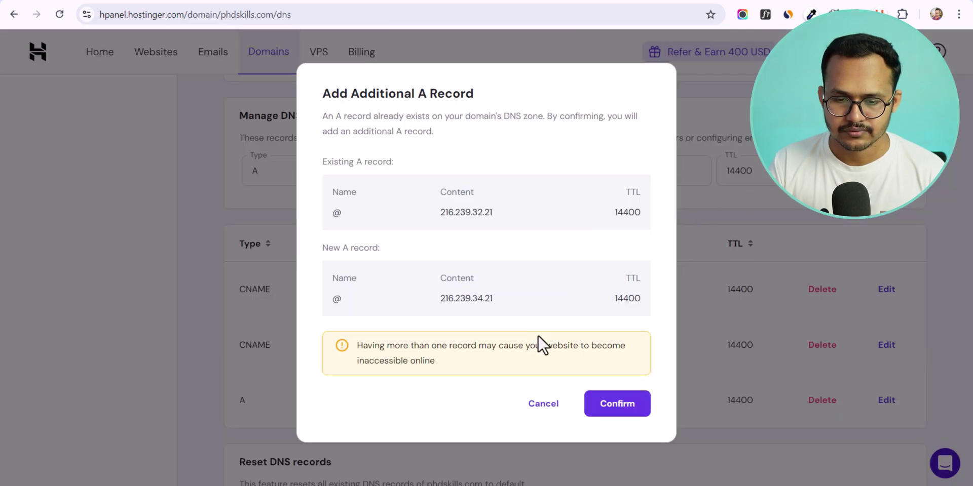
{"action": "left_click", "coordinate": [611, 405]}
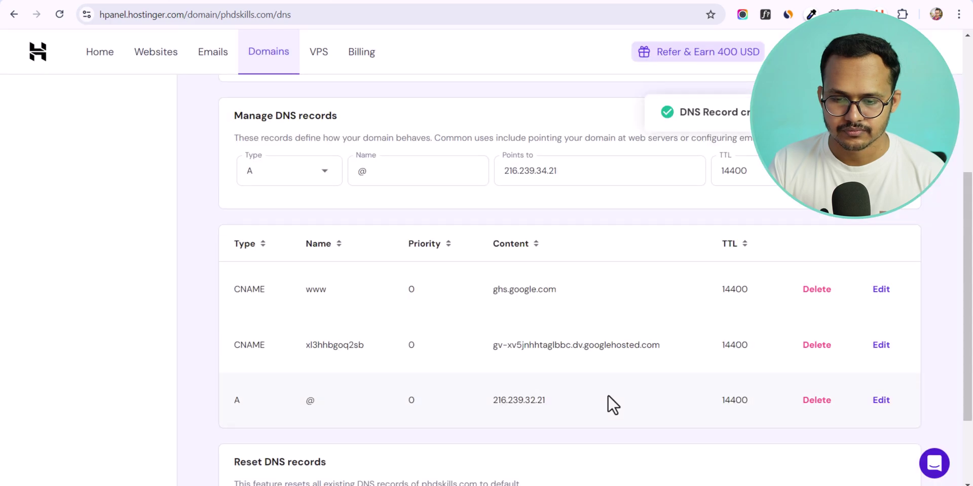
- Add a third A record named @ that points to 216.239.36.21 and confirm it as an additional record
{"action": "left_click", "coordinate": [545, 170]}
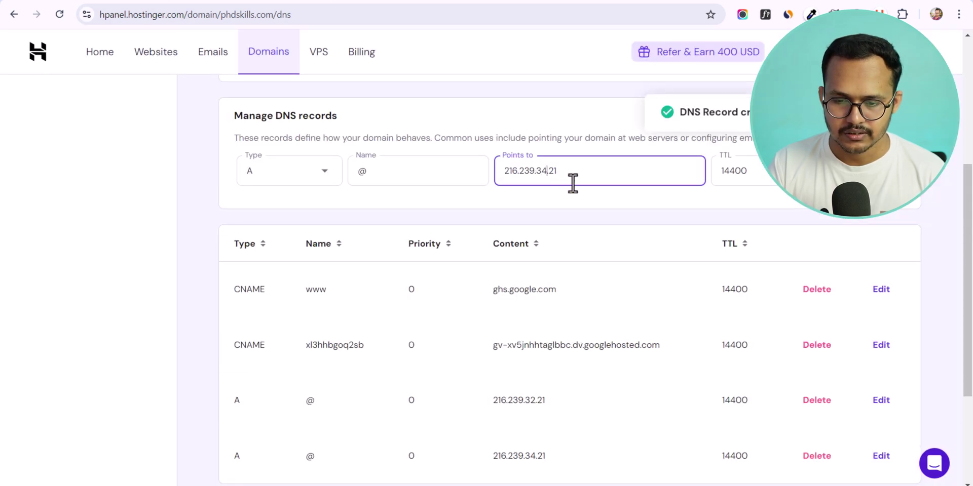
{"action": "key", "text": "BackSpace"}
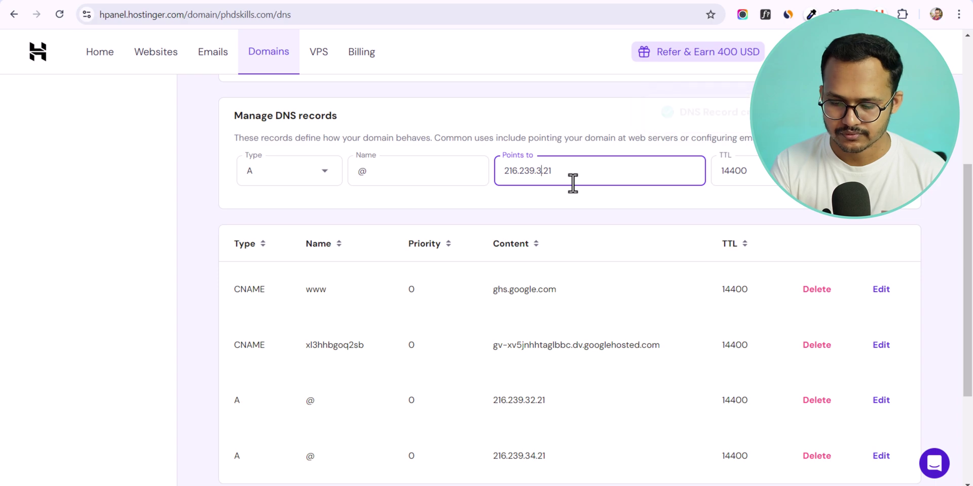
{"action": "type", "text": "6"}
{"action": "key", "text": "Return"}
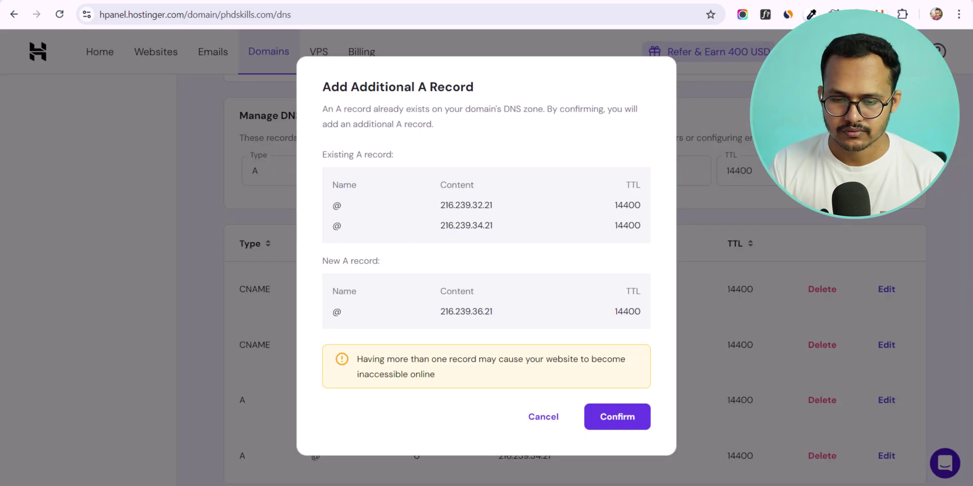
{"action": "left_click", "coordinate": [625, 434]}
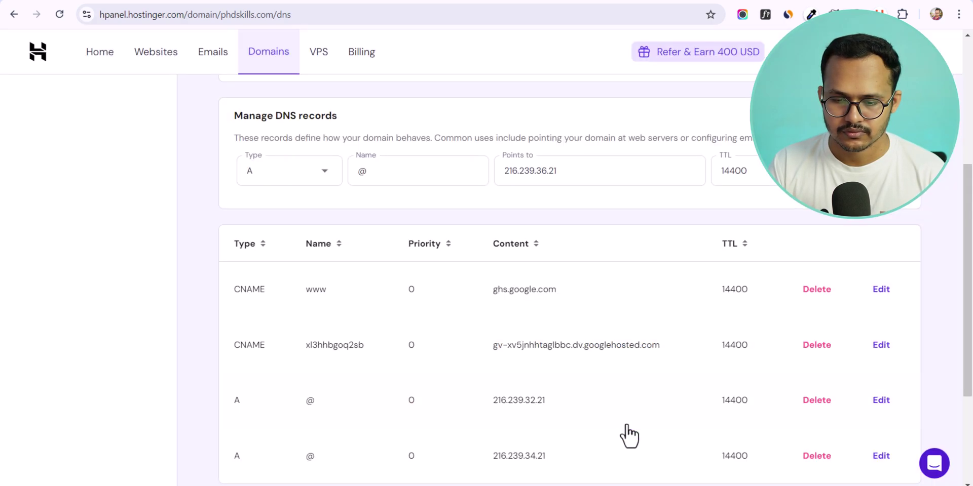
- Add a fourth A record named @ that points to 216.239.38.21, confirm it and review the A records in the list
{"action": "left_click", "coordinate": [547, 178]}
{"action": "key", "text": "BackSpace"}
{"action": "type", "text": "8"}
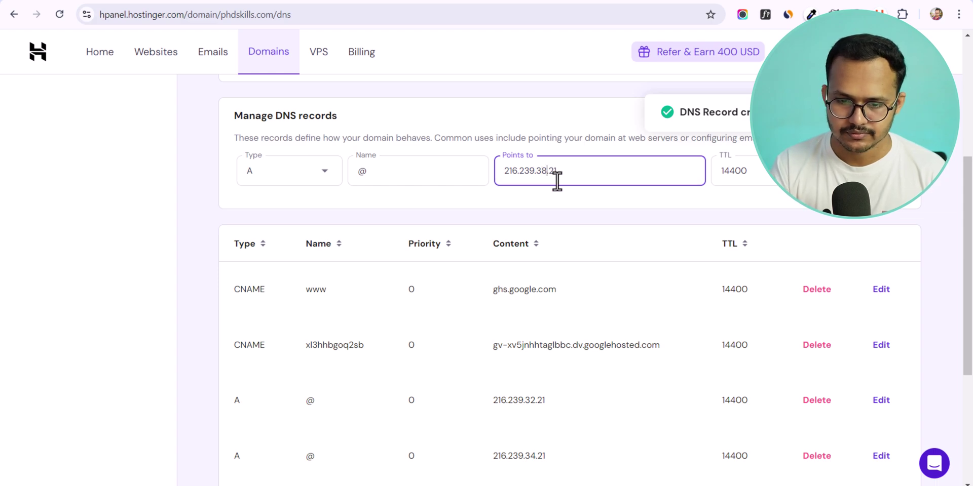
{"action": "key", "text": "Return"}
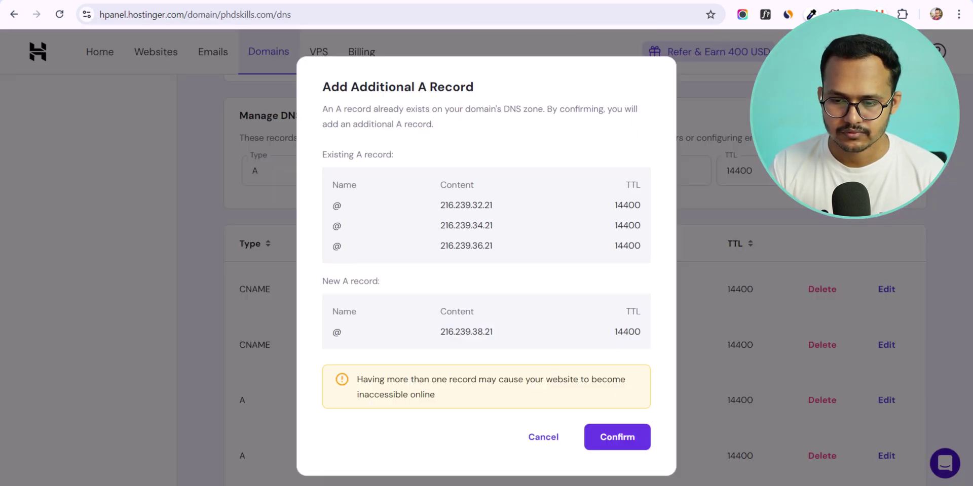
{"action": "left_click", "coordinate": [597, 436]}
{"action": "scroll", "coordinate": [653, 374], "scroll_direction": "down", "scroll_amount": 4}
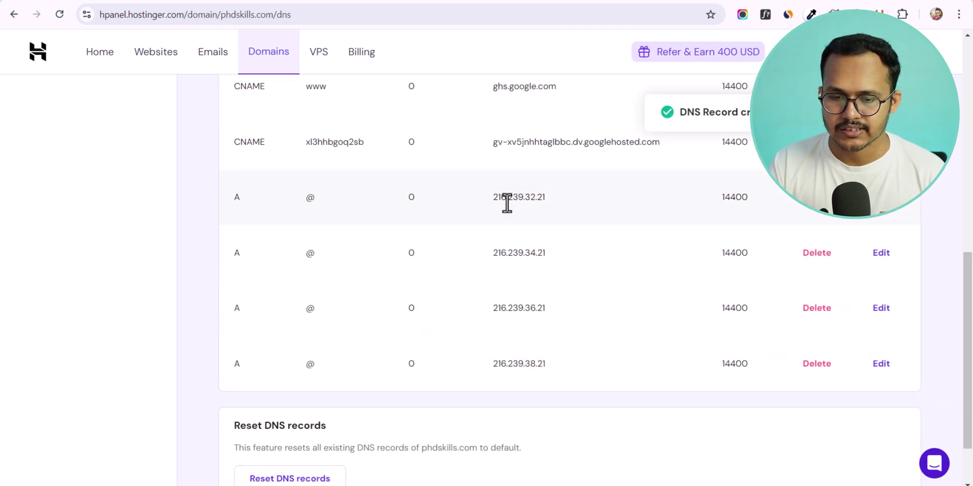
{"action": "left_click_drag", "start_coordinate": [491, 197], "coordinate": [540, 197]}
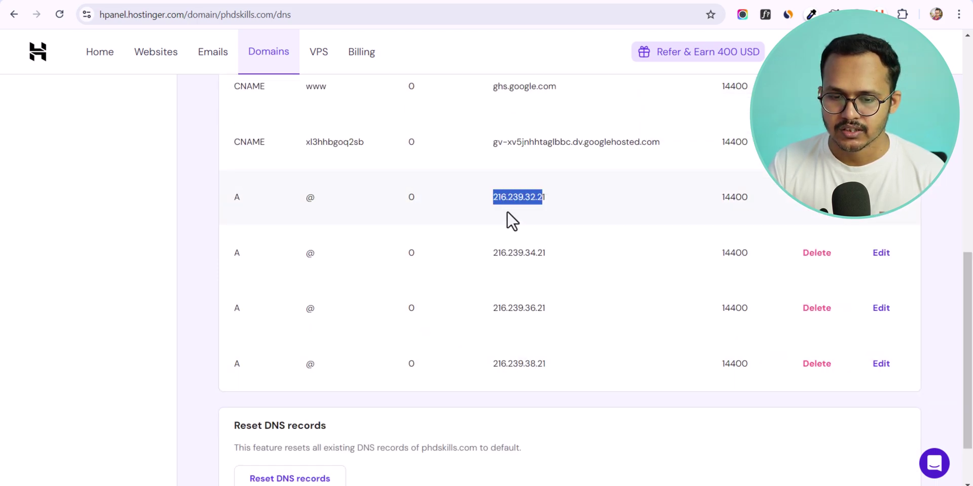
- Review the four A records and the two CNAME records in the phdskills.com DNS list
{"action": "left_click", "coordinate": [545, 208]}
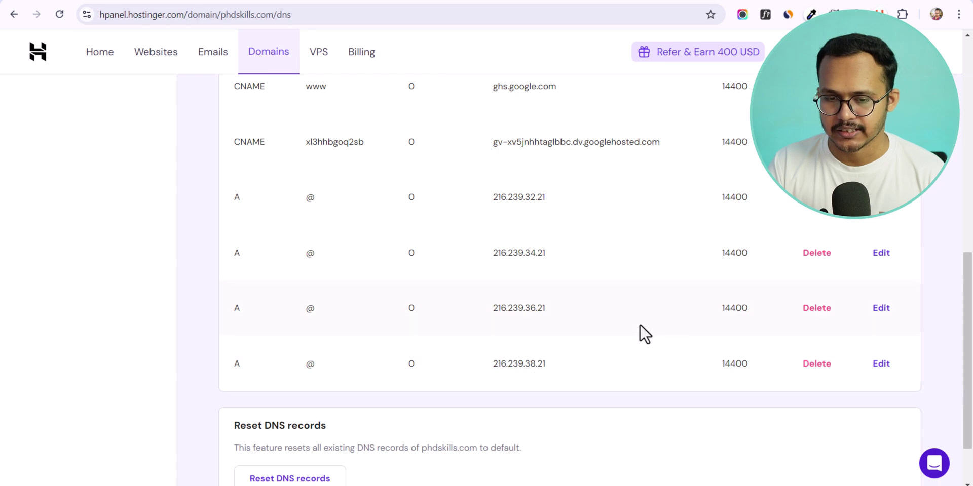
{"action": "left_click_drag", "start_coordinate": [484, 197], "coordinate": [555, 349]}
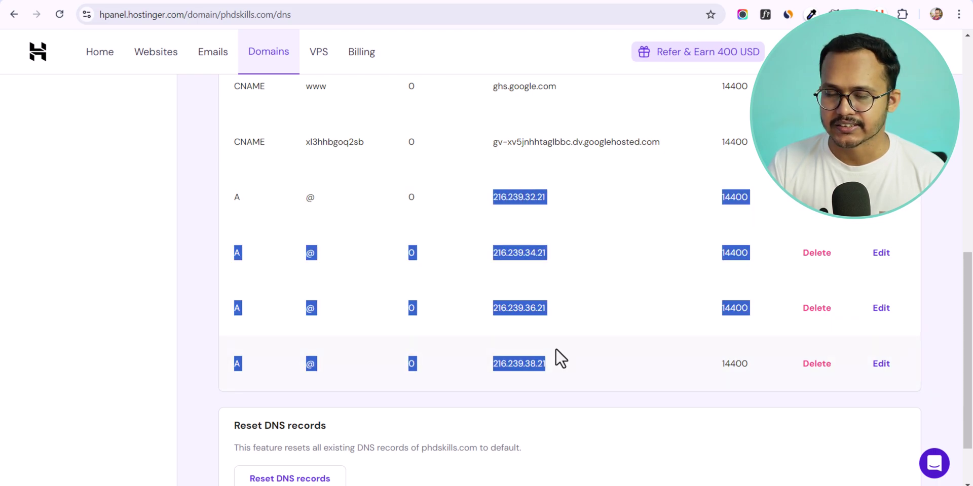
{"action": "scroll", "coordinate": [582, 343], "scroll_direction": "up", "scroll_amount": 1}
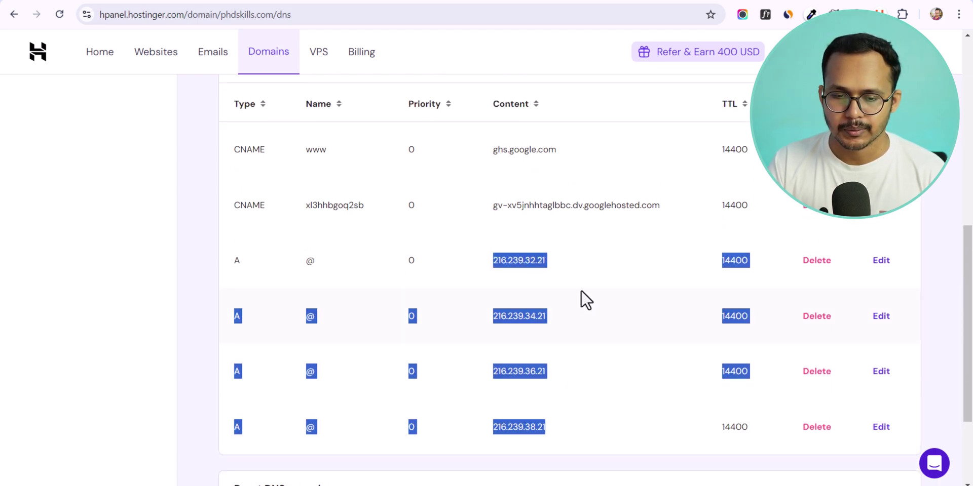
{"action": "left_click", "coordinate": [479, 221]}
{"action": "left_click_drag", "start_coordinate": [488, 208], "coordinate": [671, 209]}
{"action": "left_click_drag", "start_coordinate": [593, 154], "coordinate": [475, 153]}
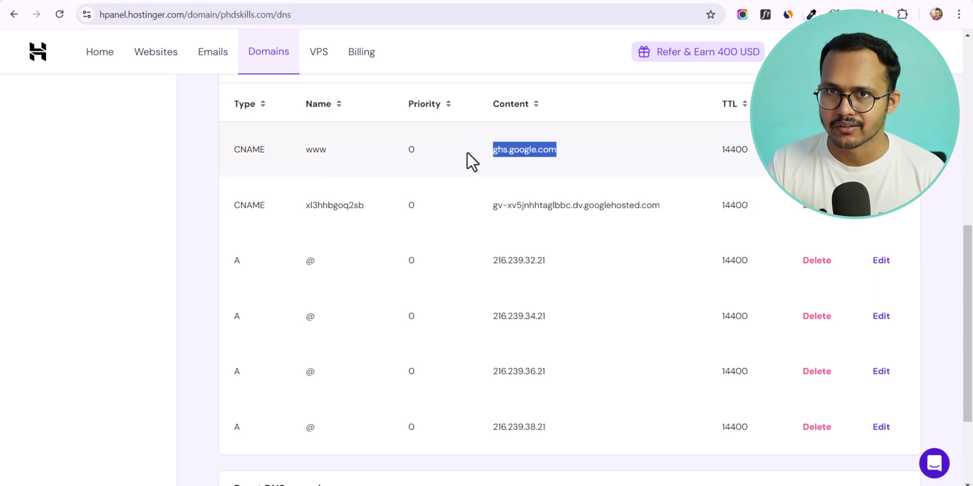
{"action": "left_click", "coordinate": [583, 143]}
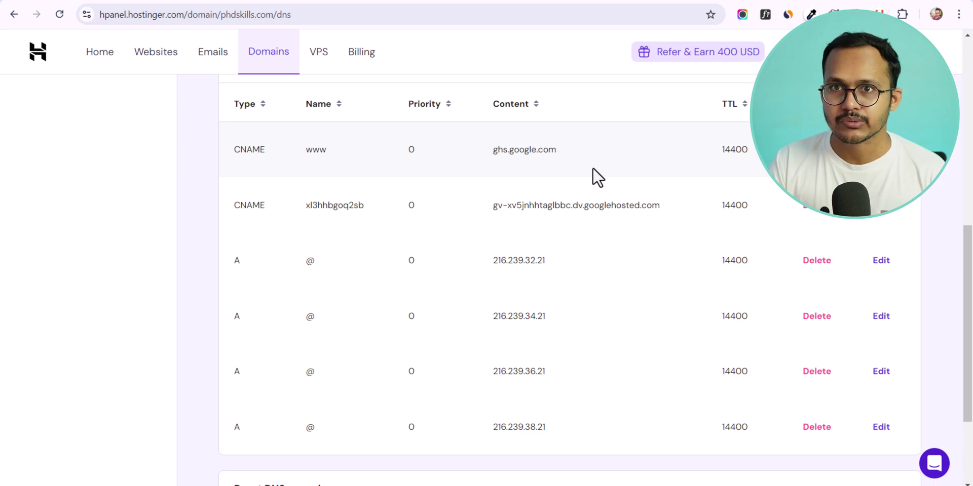
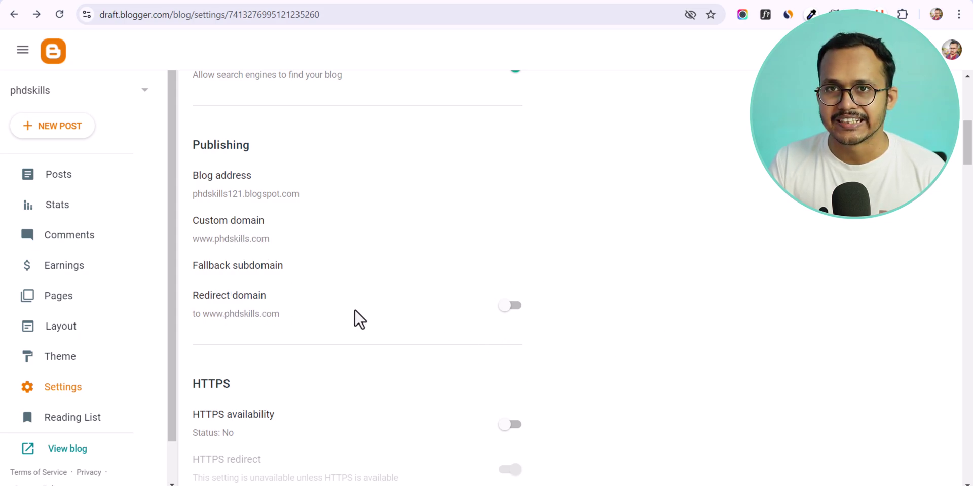
{"action": "left_click", "coordinate": [510, 305]}
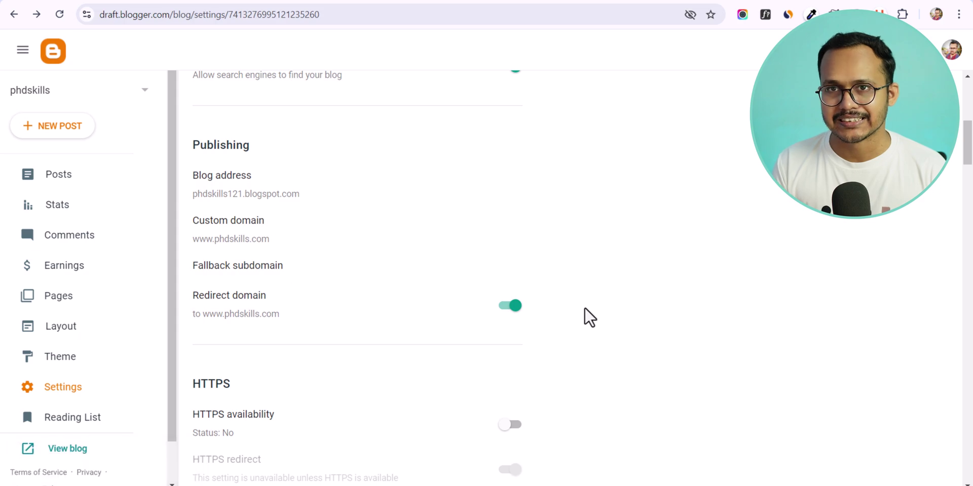
{"action": "scroll", "coordinate": [640, 302], "scroll_direction": "down", "scroll_amount": 3}
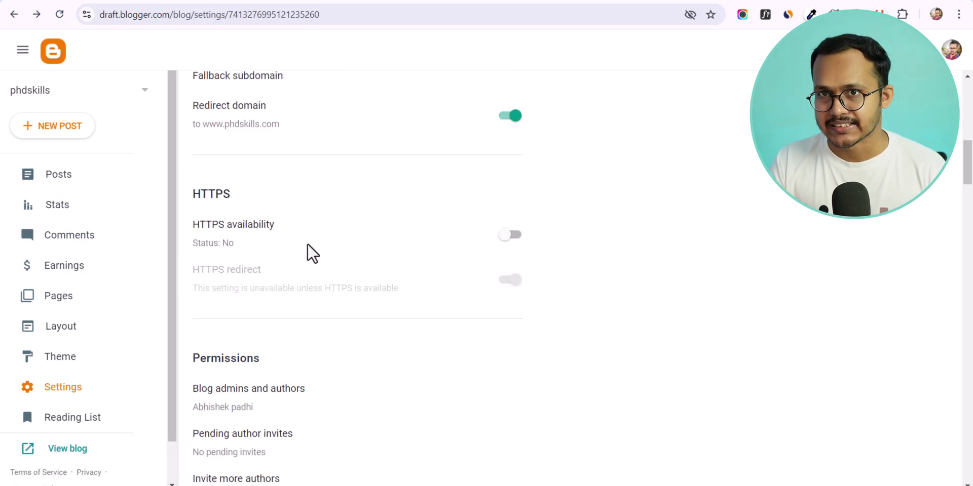
{"action": "right_click", "coordinate": [54, 452]}
{"action": "left_click", "coordinate": [152, 260]}
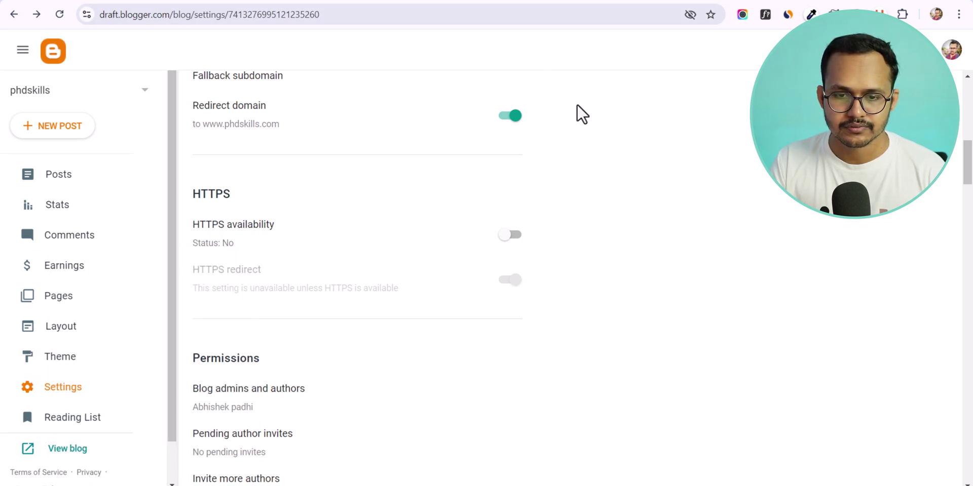
{"action": "key", "text": "ctrl+Tab"}
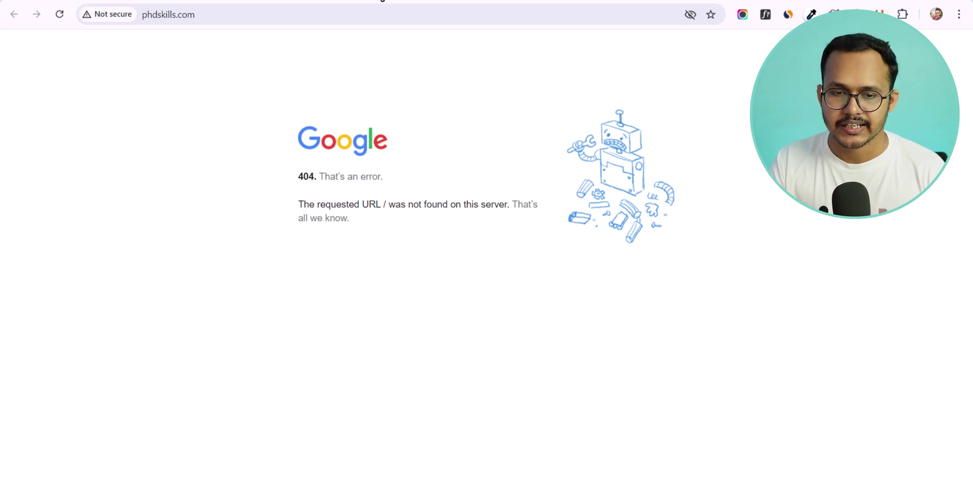
{"action": "left_click", "coordinate": [385, 3]}
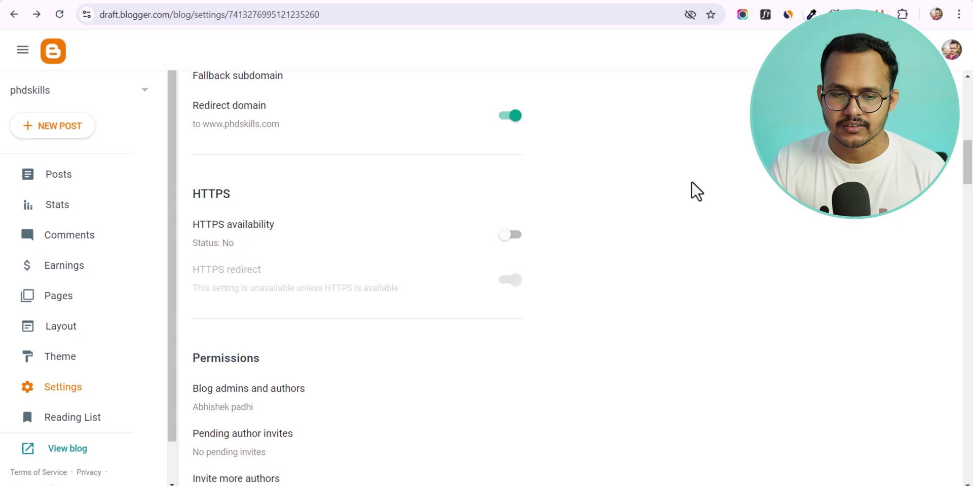
- Turn on HTTPS availability for the blog and load phdskills.com again to check the site's response
{"action": "left_click", "coordinate": [511, 241]}
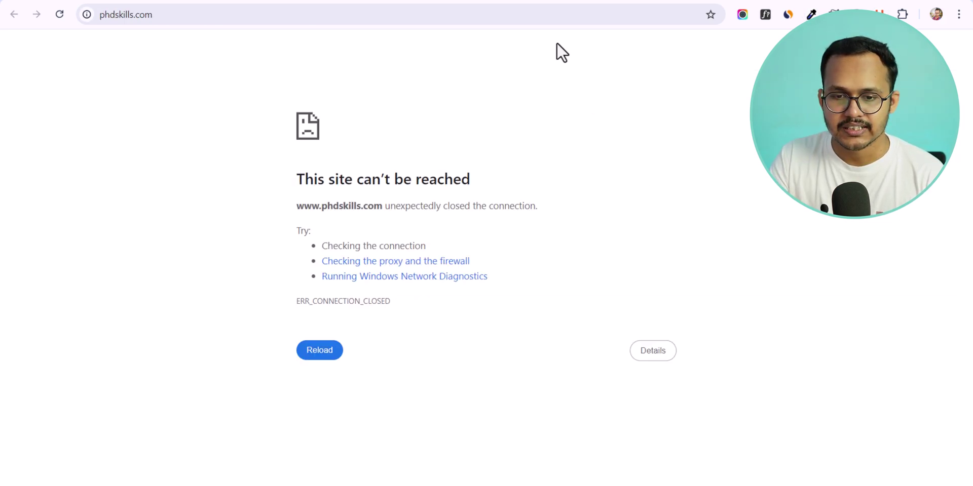
{"action": "left_click", "coordinate": [538, 10]}
{"action": "key", "text": "Return"}
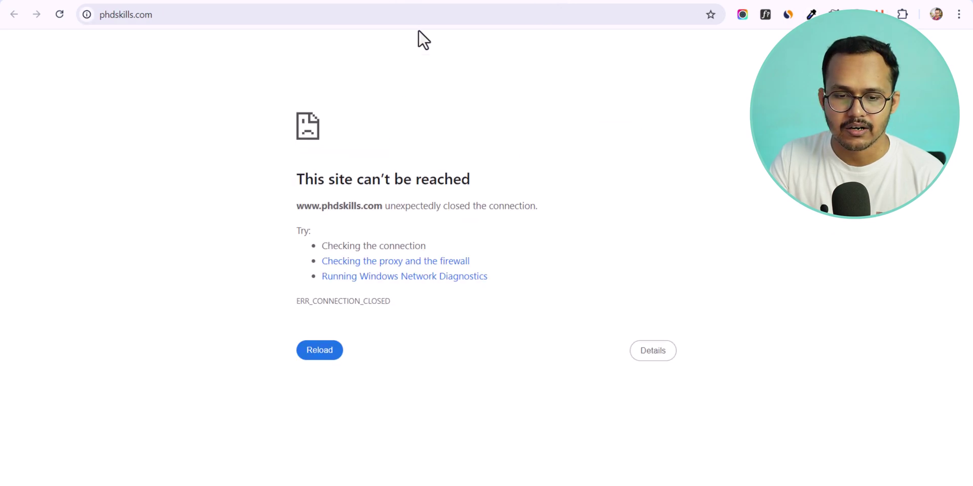
{"action": "left_click_drag", "start_coordinate": [292, 173], "coordinate": [495, 175]}
{"action": "left_click", "coordinate": [494, 175]}
{"action": "left_click_drag", "start_coordinate": [299, 208], "coordinate": [539, 202]}
{"action": "left_click", "coordinate": [552, 203]}
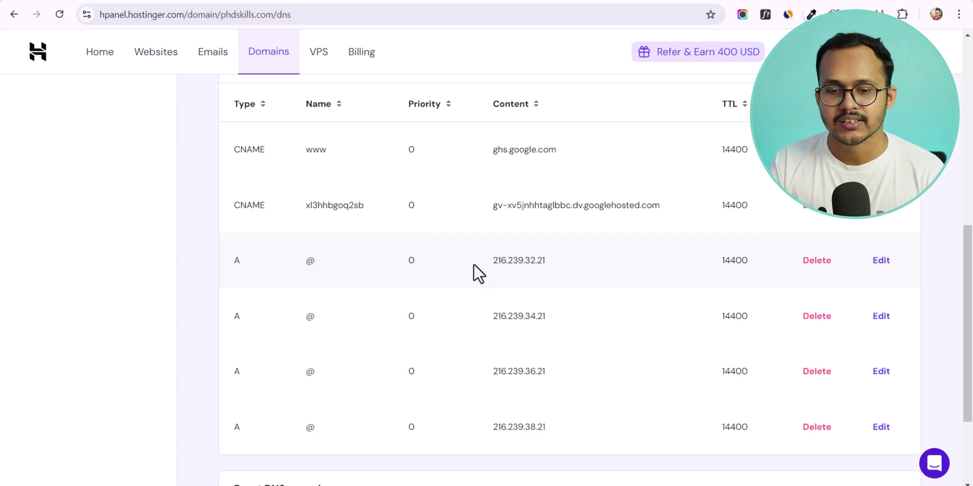
- Search Google for "dns propagation status" in a new tab and open the whatsmydns.net DNS Propagation Checker
{"action": "scroll", "coordinate": [473, 265], "scroll_direction": "up", "scroll_amount": 8}
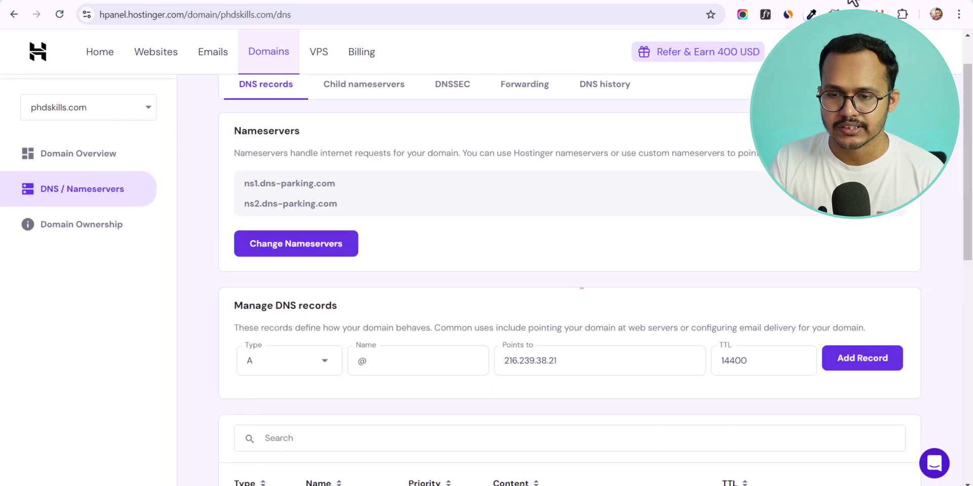
{"action": "key", "text": "ctrl+t"}
{"action": "type", "text": "dns "}
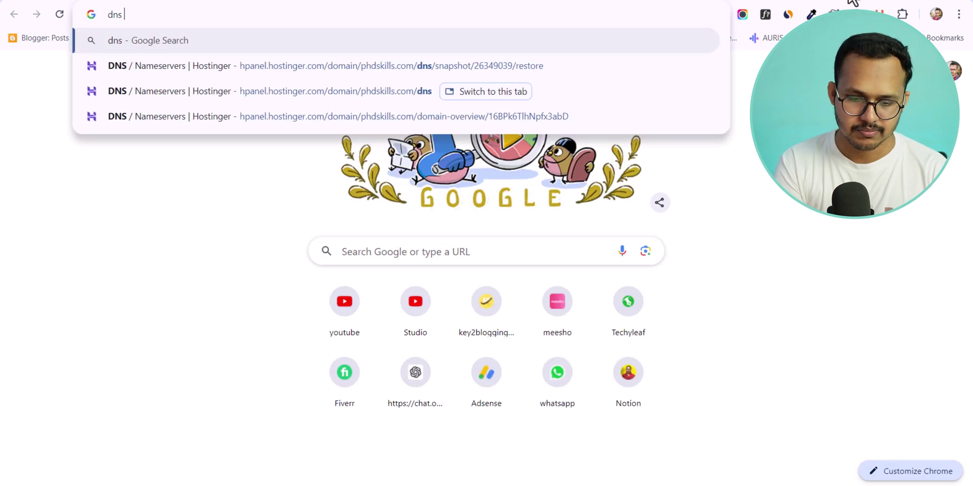
{"action": "type", "text": "propagation status"}
{"action": "key", "text": "Return"}
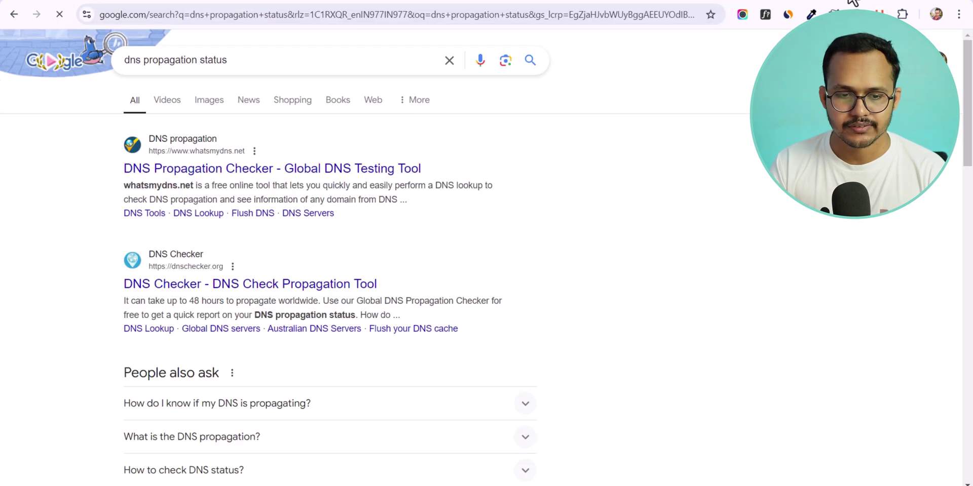
{"action": "left_click", "coordinate": [193, 175]}
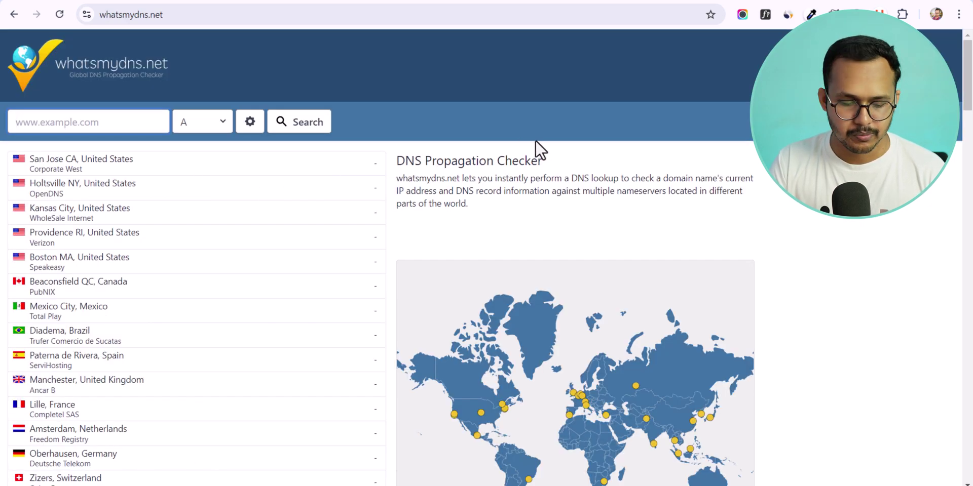
- Look up the A records of phdskills.com and examine their propagation in the server list and world map
{"action": "left_click", "coordinate": [47, 124]}
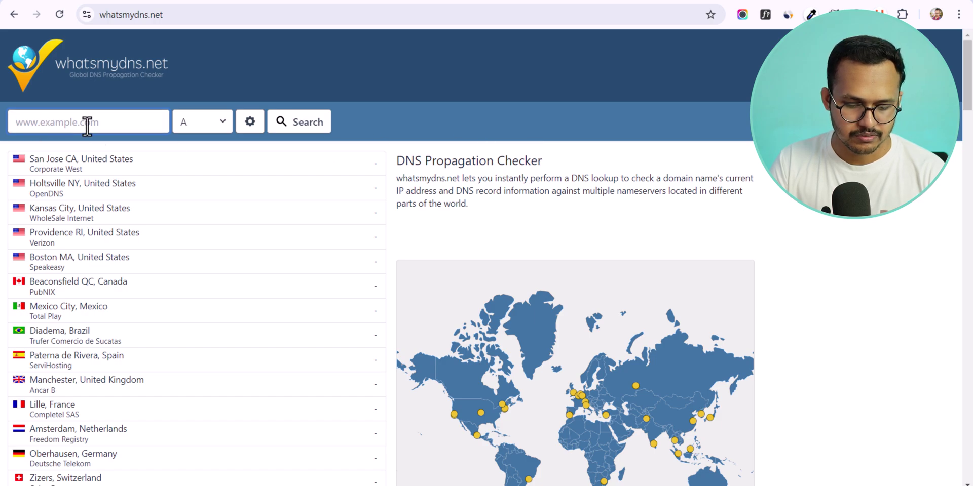
{"action": "type", "text": "phdskills.com"}
{"action": "left_click", "coordinate": [299, 126]}
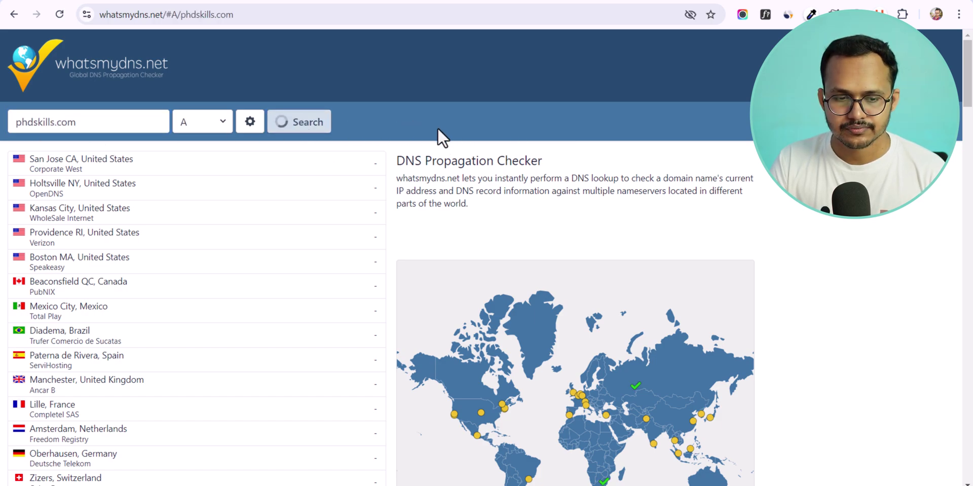
{"action": "scroll", "coordinate": [292, 256], "scroll_direction": "down", "scroll_amount": 6}
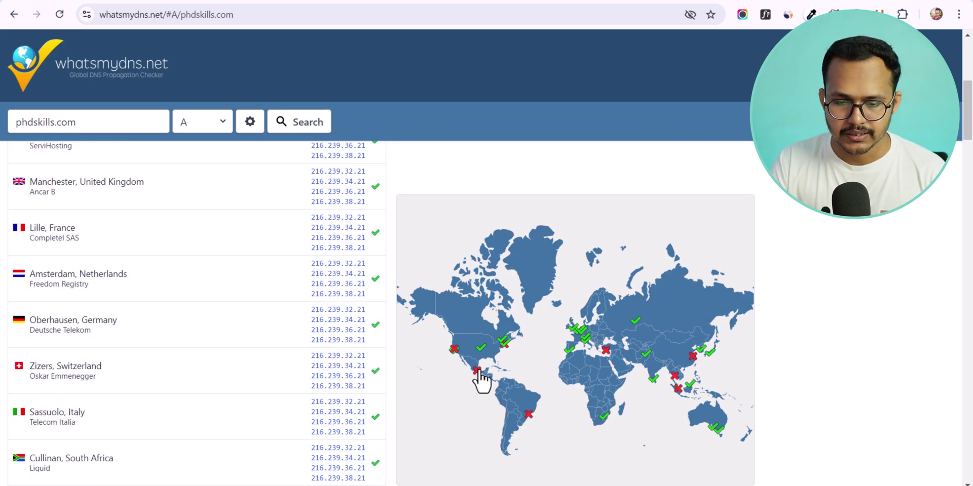
{"action": "mouse_move", "coordinate": [479, 371]}
{"action": "mouse_move", "coordinate": [458, 351]}
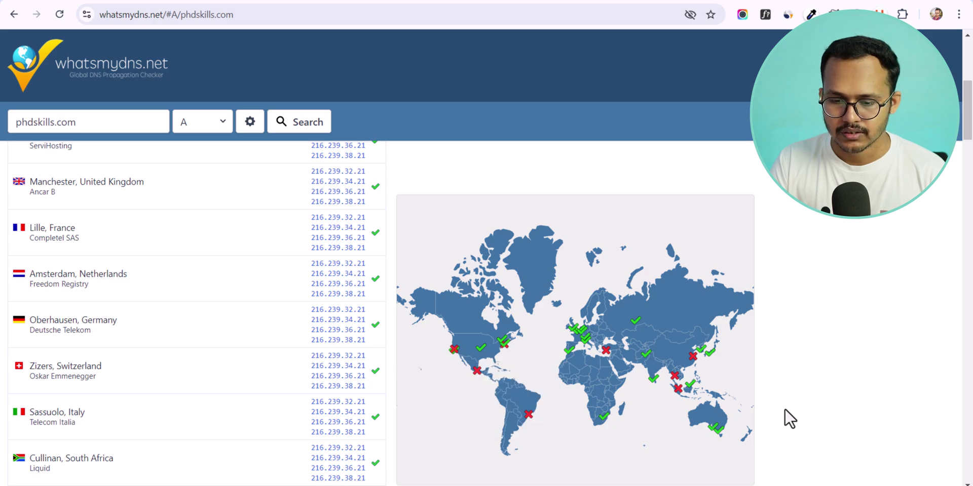
{"action": "mouse_move", "coordinate": [607, 357]}
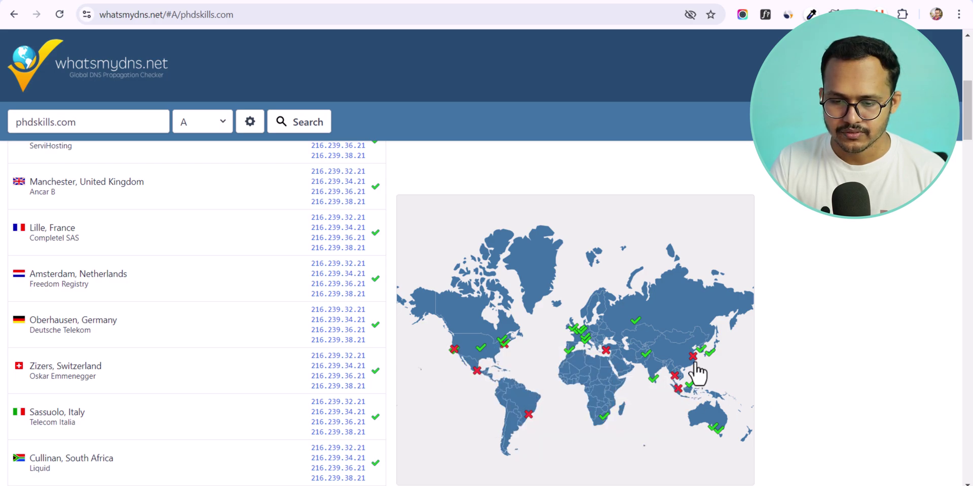
{"action": "scroll", "coordinate": [189, 336], "scroll_direction": "up", "scroll_amount": 6}
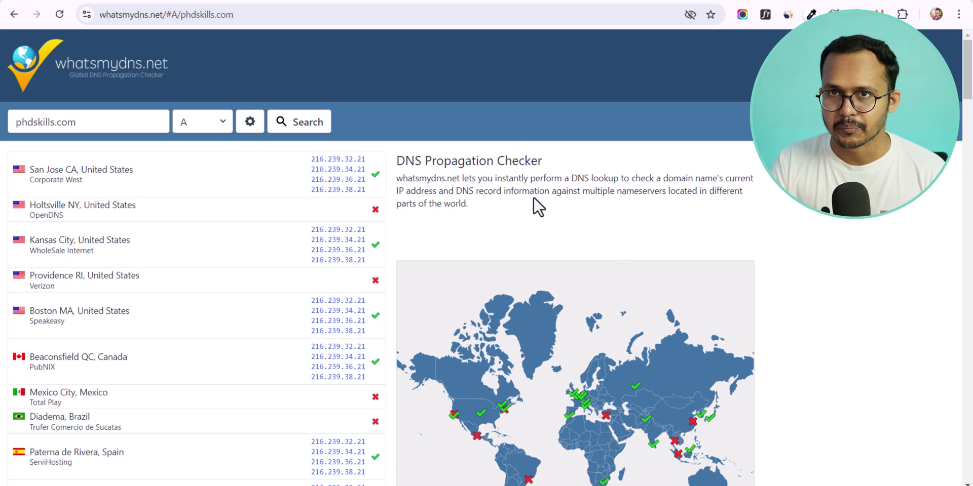
- Check the CNAME record propagation for phdskills.com
{"action": "left_click", "coordinate": [190, 122]}
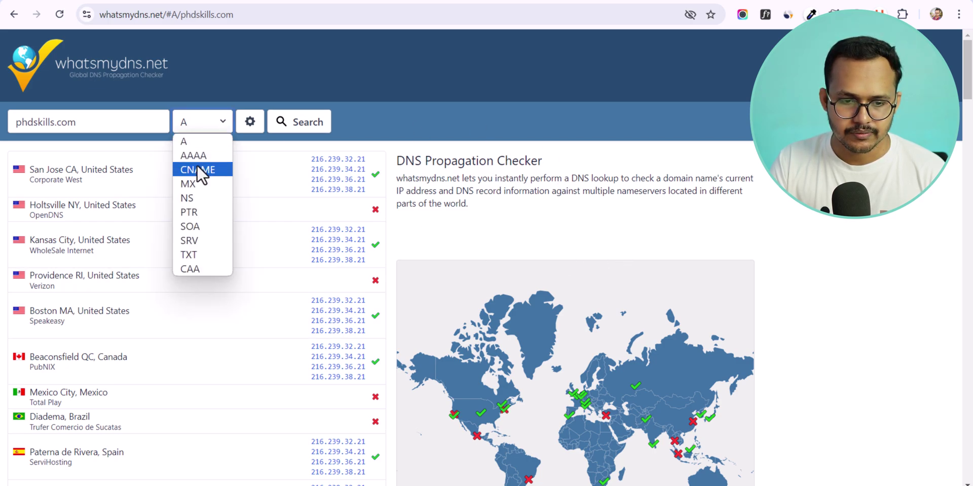
{"action": "left_click", "coordinate": [197, 169]}
{"action": "left_click", "coordinate": [292, 127]}
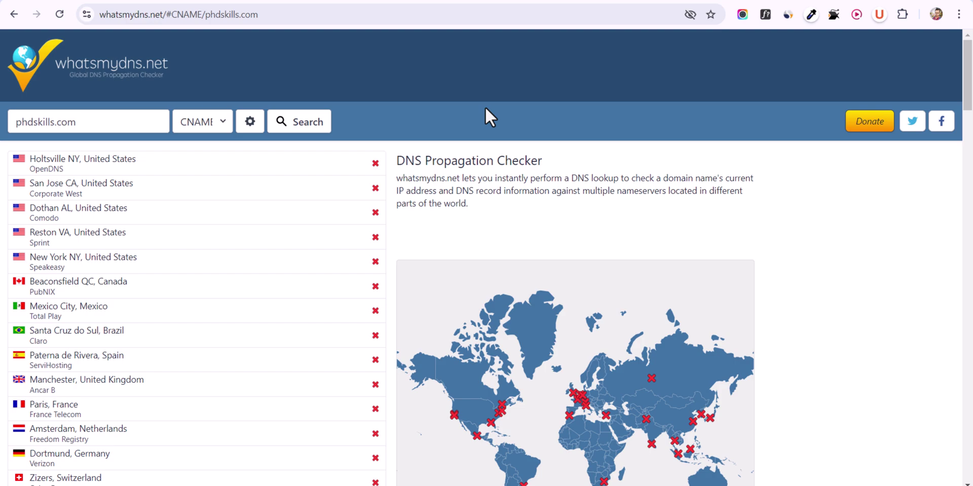
{"action": "left_click", "coordinate": [15, 123]}
{"action": "type", "text": "www."}
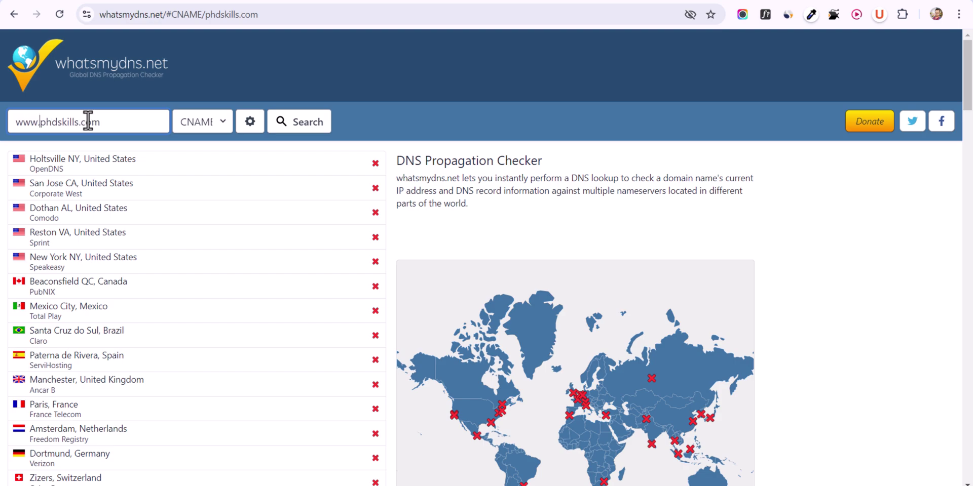
{"action": "left_click", "coordinate": [196, 123]}
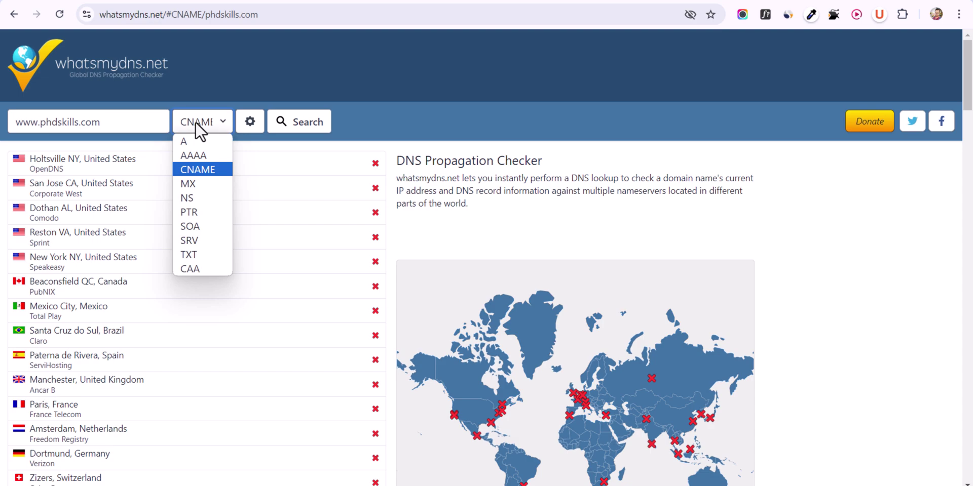
{"action": "left_click", "coordinate": [199, 167]}
{"action": "left_click", "coordinate": [282, 131]}
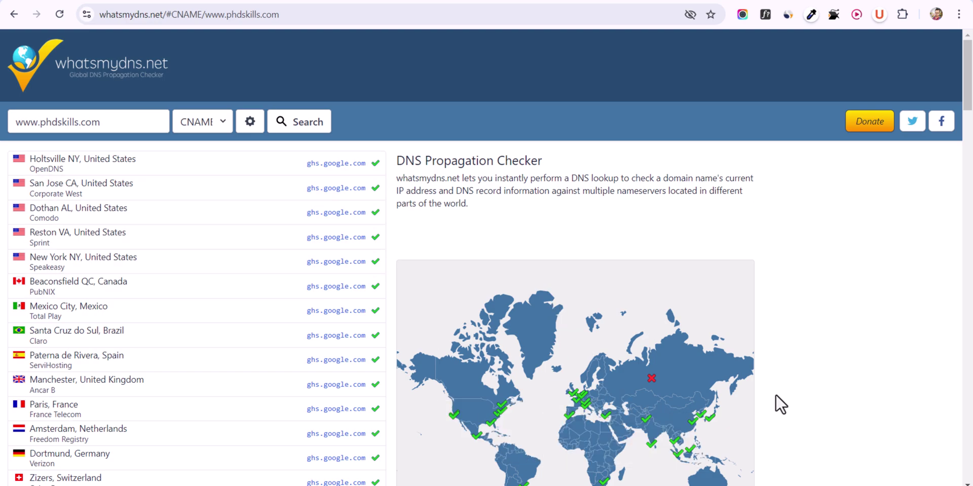
{"action": "mouse_move", "coordinate": [648, 383]}
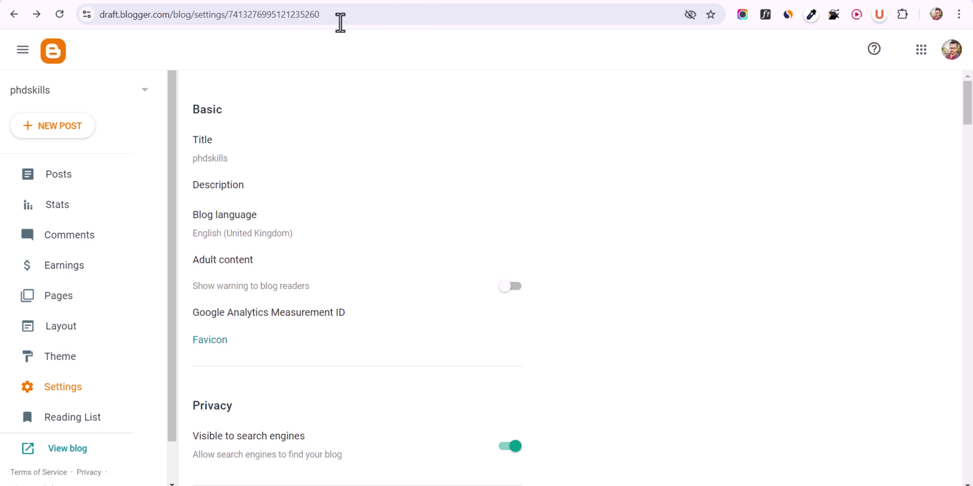
- View the live blog from Blogger and browse the available themes in its theme gallery
{"action": "left_click", "coordinate": [61, 450]}
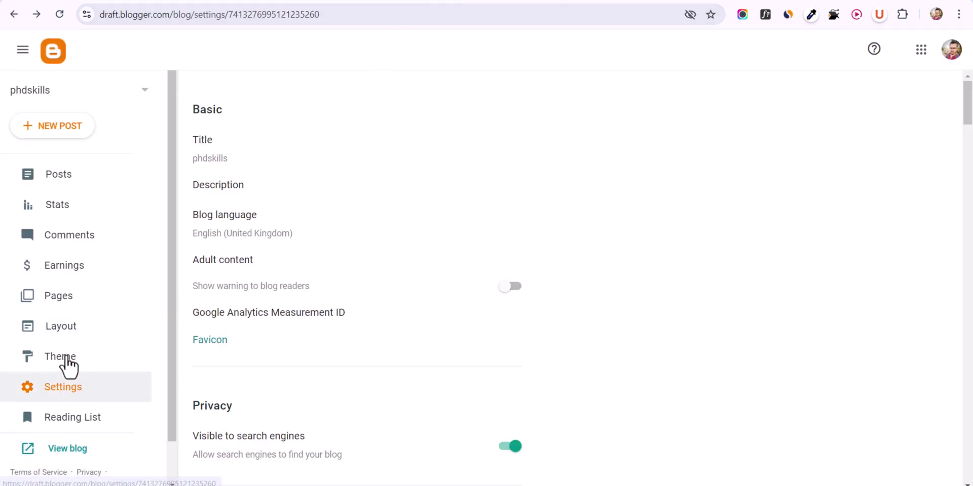
{"action": "left_click", "coordinate": [66, 362]}
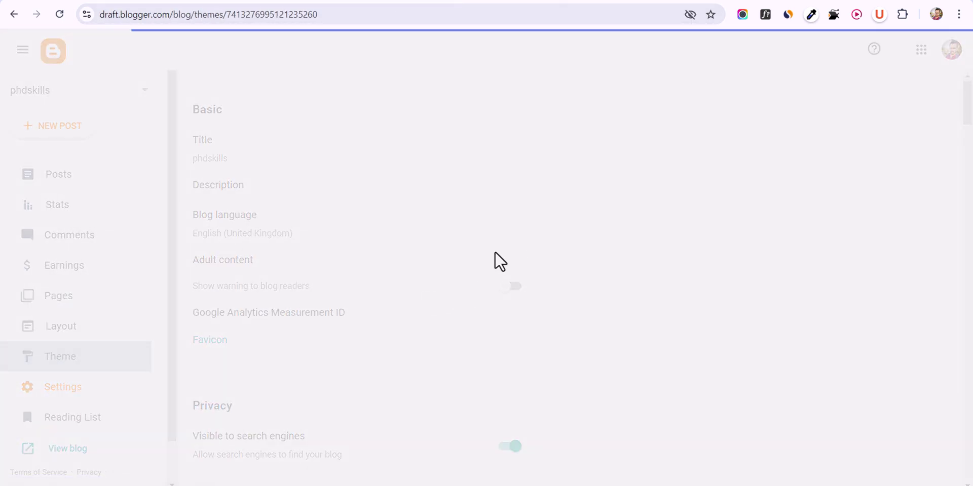
{"action": "scroll", "coordinate": [538, 217], "scroll_direction": "down", "scroll_amount": 15}
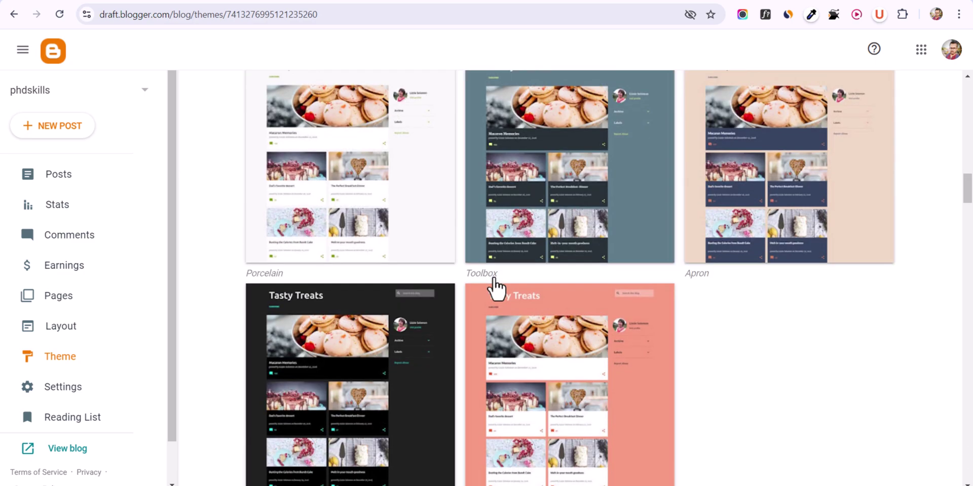
{"action": "scroll", "coordinate": [494, 289], "scroll_direction": "down", "scroll_amount": 10}
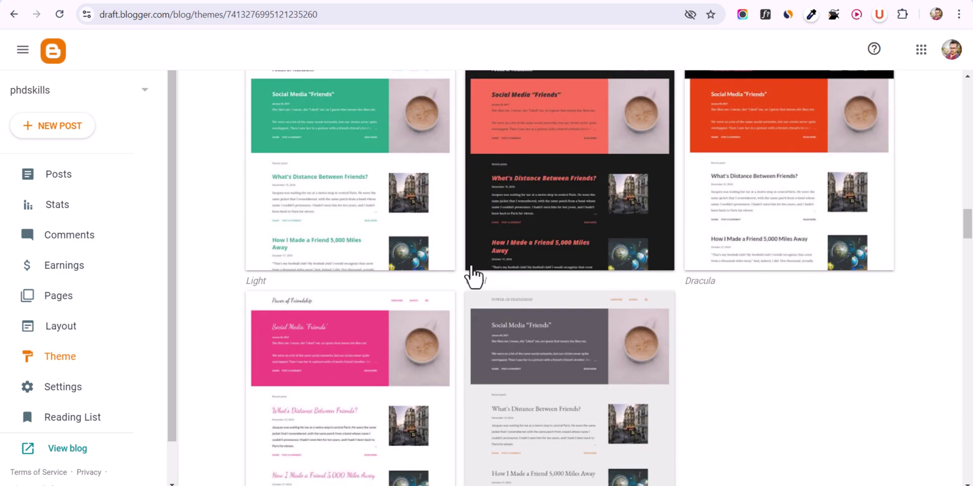
{"action": "left_click", "coordinate": [398, 238]}
{"action": "scroll", "coordinate": [521, 412], "scroll_direction": "down", "scroll_amount": 10}
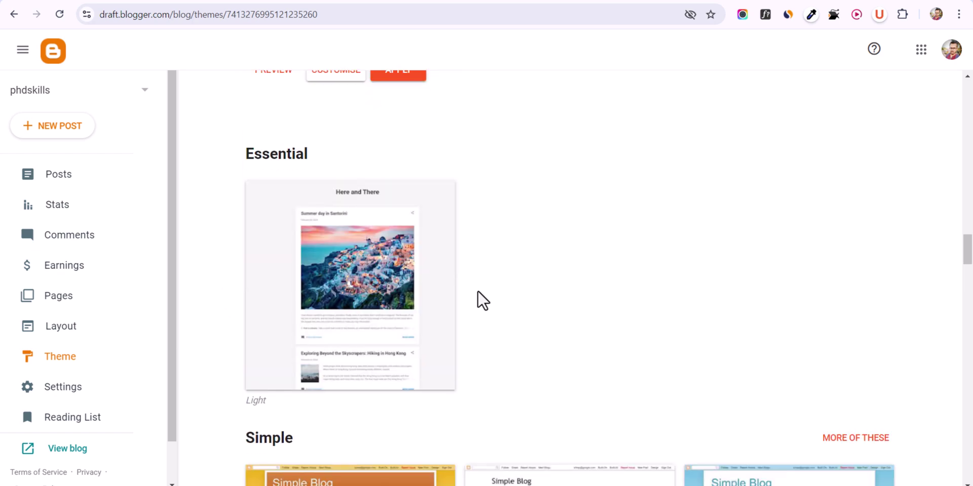
- Leave the theme gallery, return to the live blog at phdskills.com and reload the page
{"action": "scroll", "coordinate": [477, 299], "scroll_direction": "up", "scroll_amount": 3}
{"action": "left_click", "coordinate": [398, 197]}
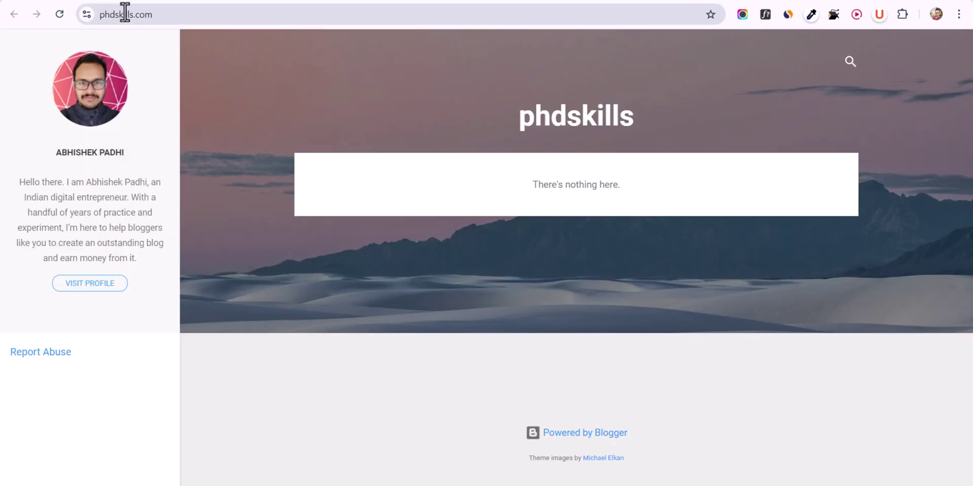
{"action": "left_click", "coordinate": [59, 14]}
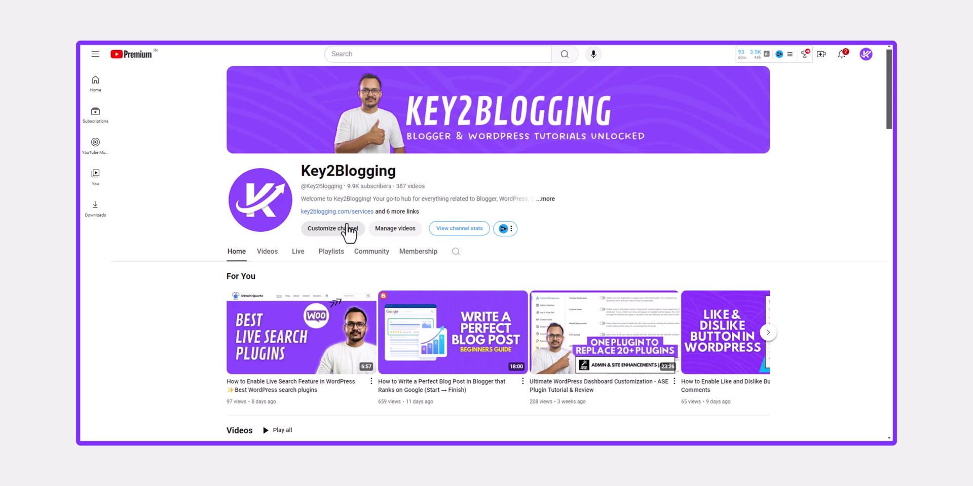
- On the Key2Blogging YouTube channel, look through the latest videos and the list of playlists
{"action": "left_click", "coordinate": [267, 254]}
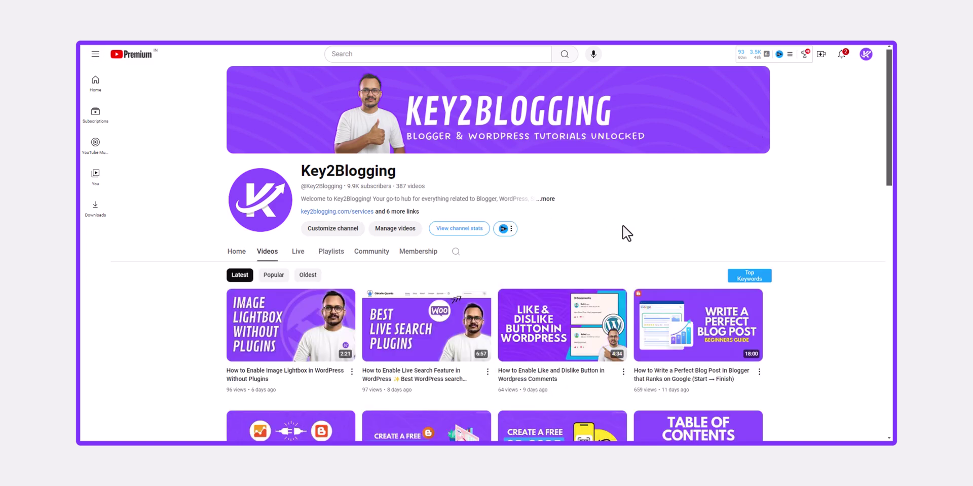
{"action": "scroll", "coordinate": [499, 185], "scroll_direction": "down", "scroll_amount": 3}
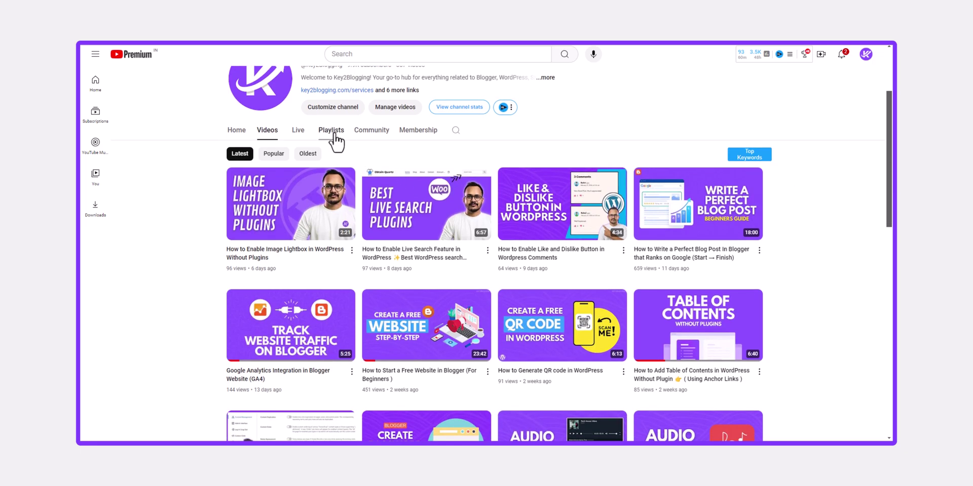
{"action": "left_click", "coordinate": [356, 140]}
{"action": "scroll", "coordinate": [891, 331], "scroll_direction": "down", "scroll_amount": 2}
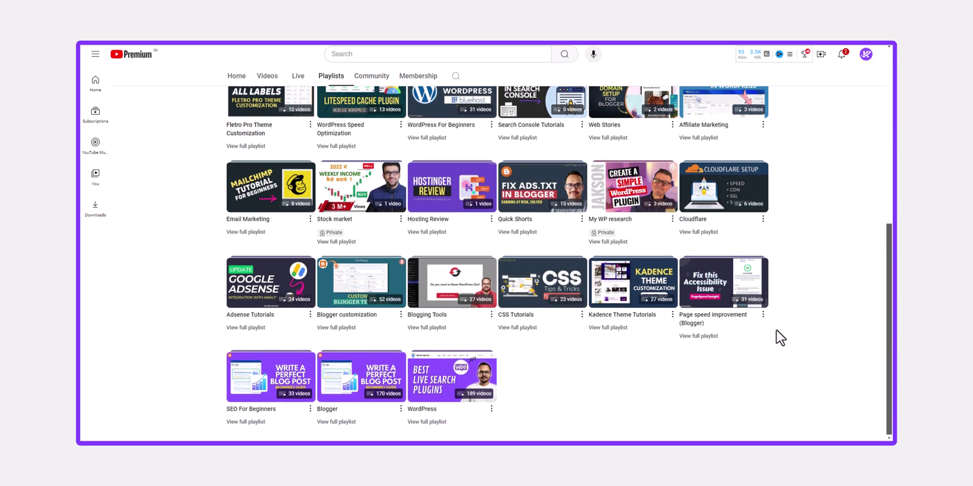
- Open the channel's full Blogger playlist and browse down through its tutorial videos
{"action": "left_click", "coordinate": [323, 422]}
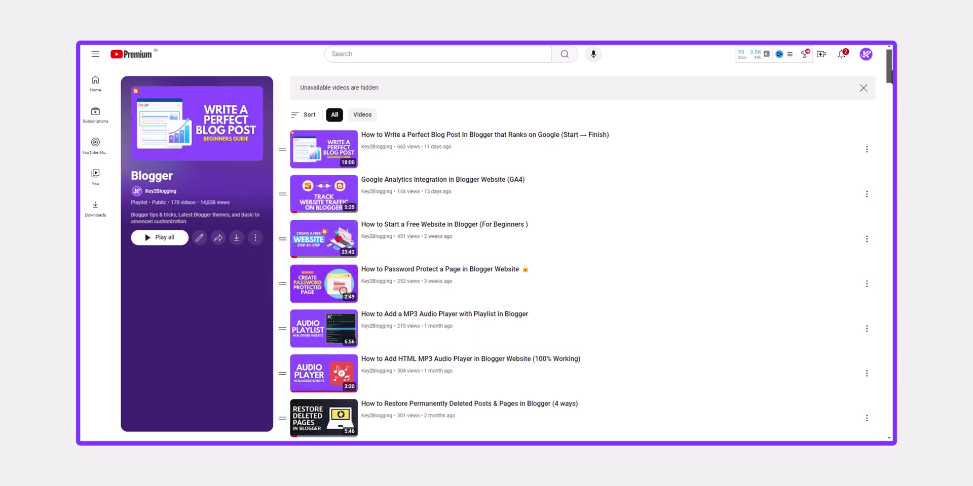
{"action": "scroll", "coordinate": [583, 253], "scroll_direction": "down", "scroll_amount": 1}
{"action": "scroll", "coordinate": [582, 263], "scroll_direction": "down", "scroll_amount": 3}
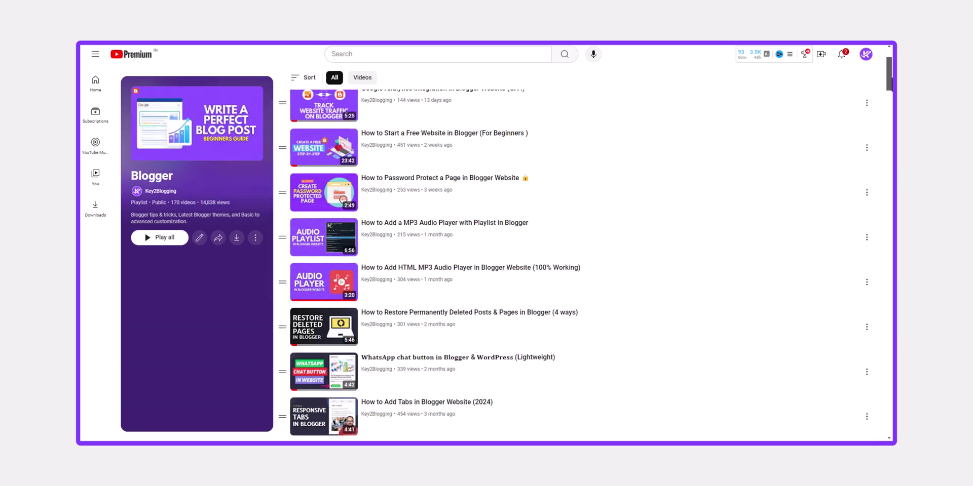
{"action": "scroll", "coordinate": [583, 263], "scroll_direction": "down", "scroll_amount": 4}
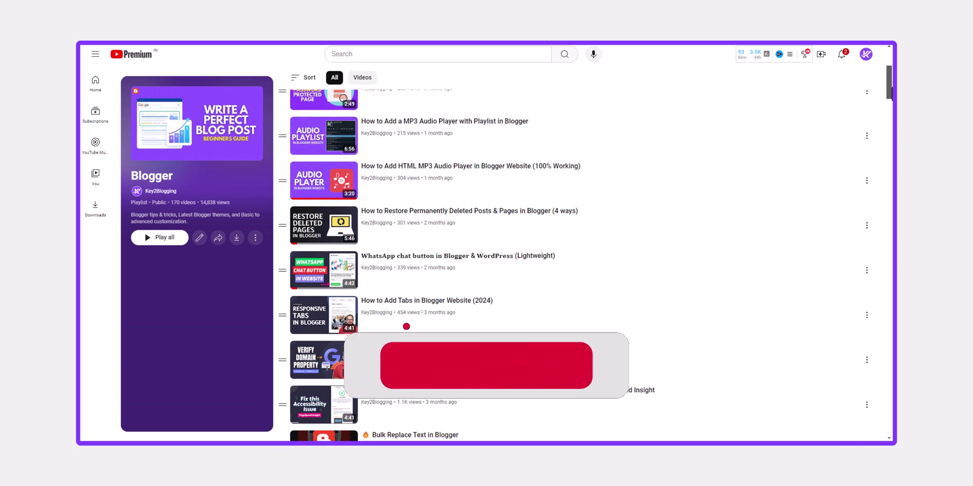
{"action": "scroll", "coordinate": [582, 253], "scroll_direction": "down", "scroll_amount": 4}
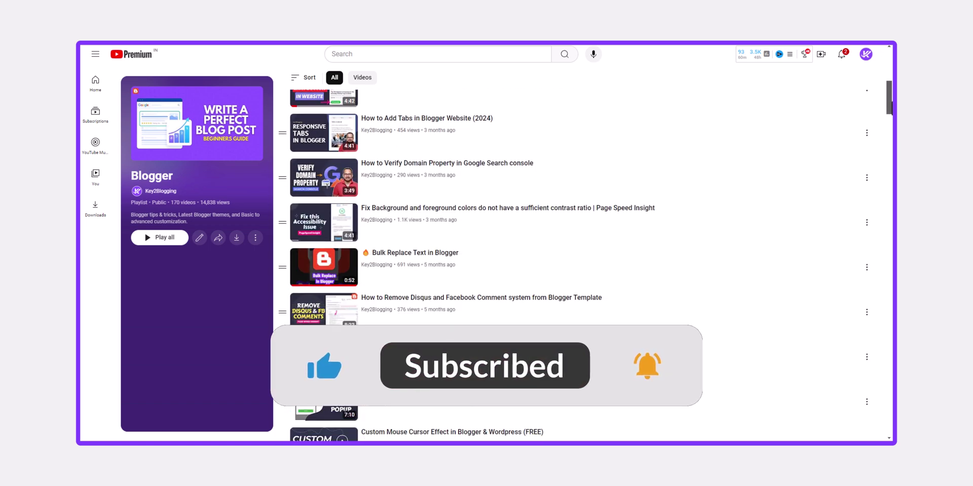
{"action": "scroll", "coordinate": [583, 264], "scroll_direction": "down", "scroll_amount": 3}
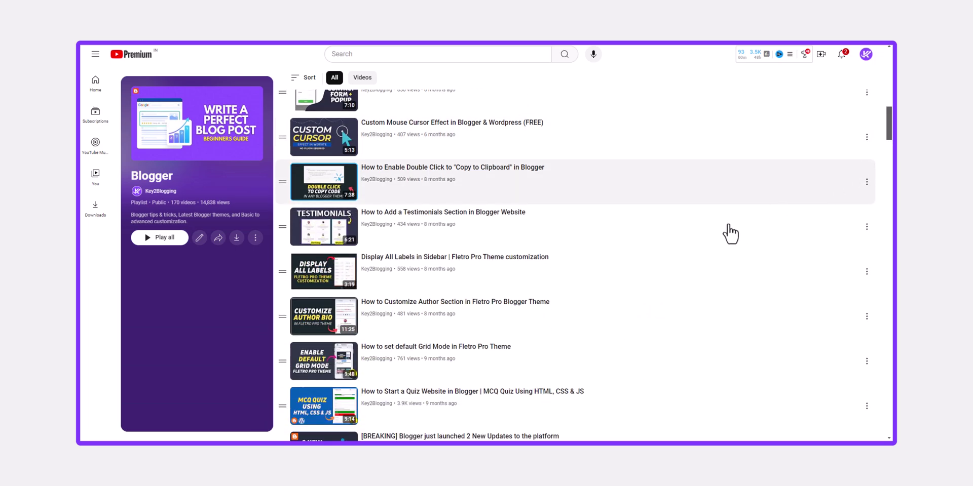
{"action": "scroll", "coordinate": [668, 233], "scroll_direction": "down", "scroll_amount": 15}
{"action": "scroll", "coordinate": [690, 250], "scroll_direction": "down", "scroll_amount": 10}
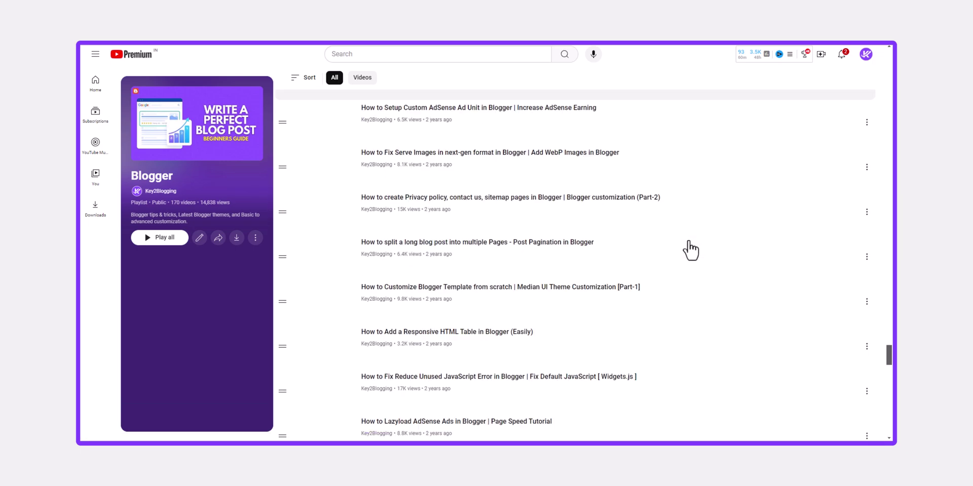